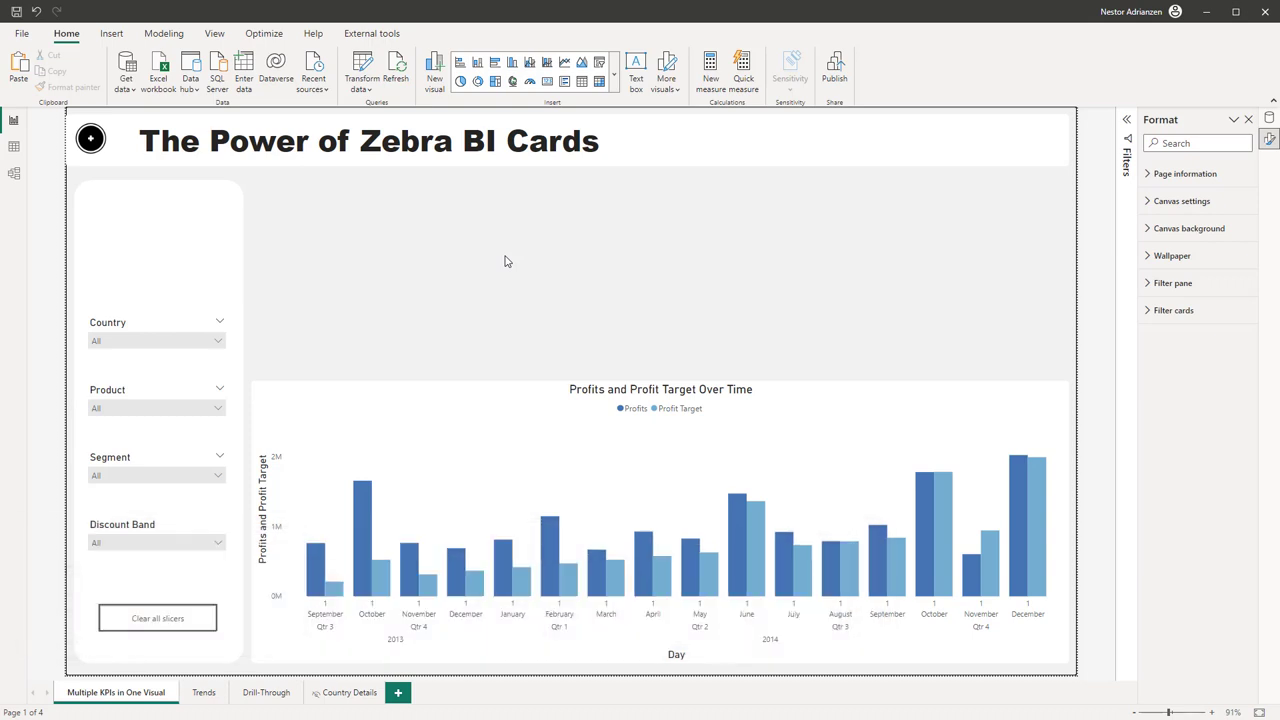
- Add a new visual in the empty area above the column chart and show all available visual types
{"action": "right_click", "coordinate": [543, 209]}
{"action": "left_click", "coordinate": [584, 247]}
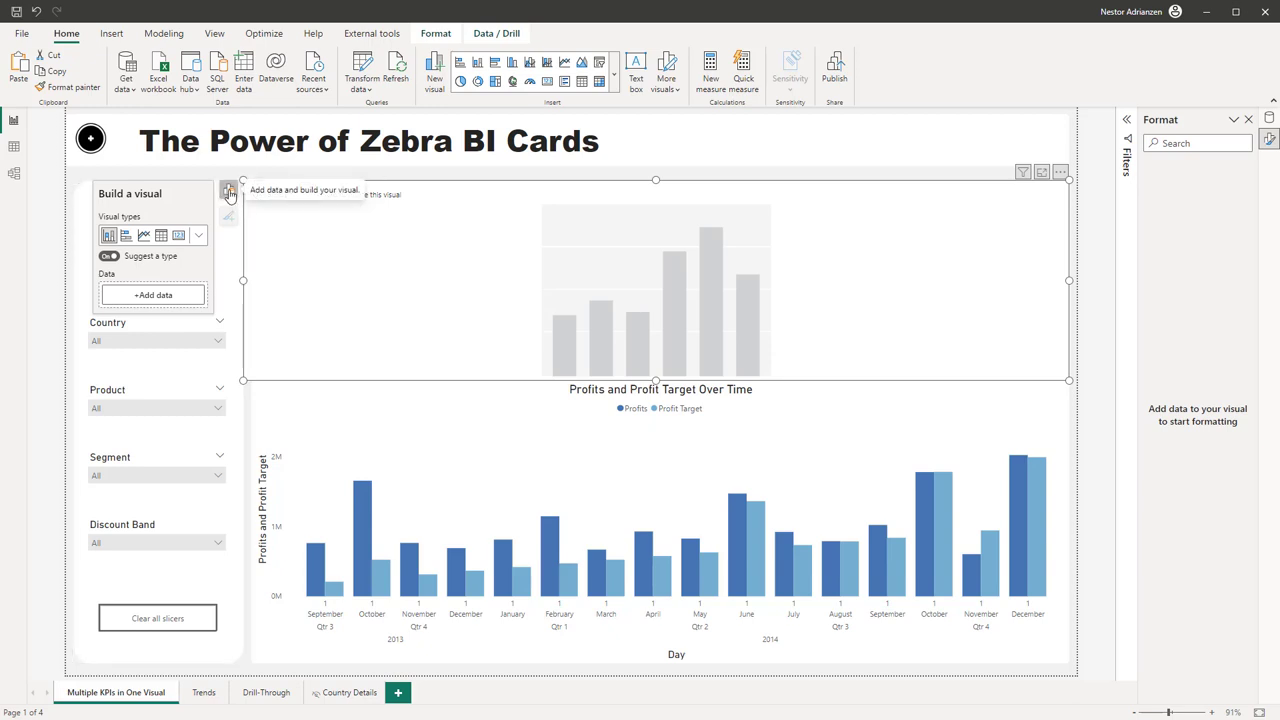
{"action": "left_click", "coordinate": [199, 237]}
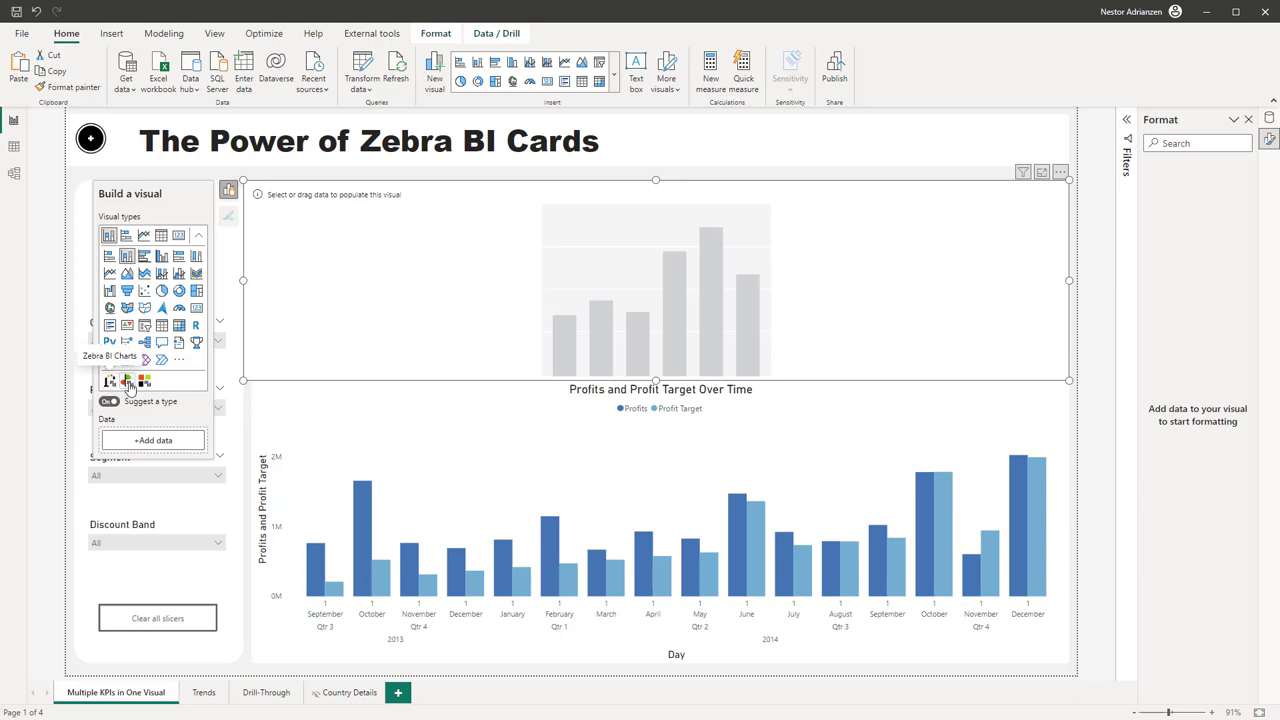
- Search the gallery of additional visuals for "zebra", and close it without adding any
{"action": "left_click", "coordinate": [178, 360]}
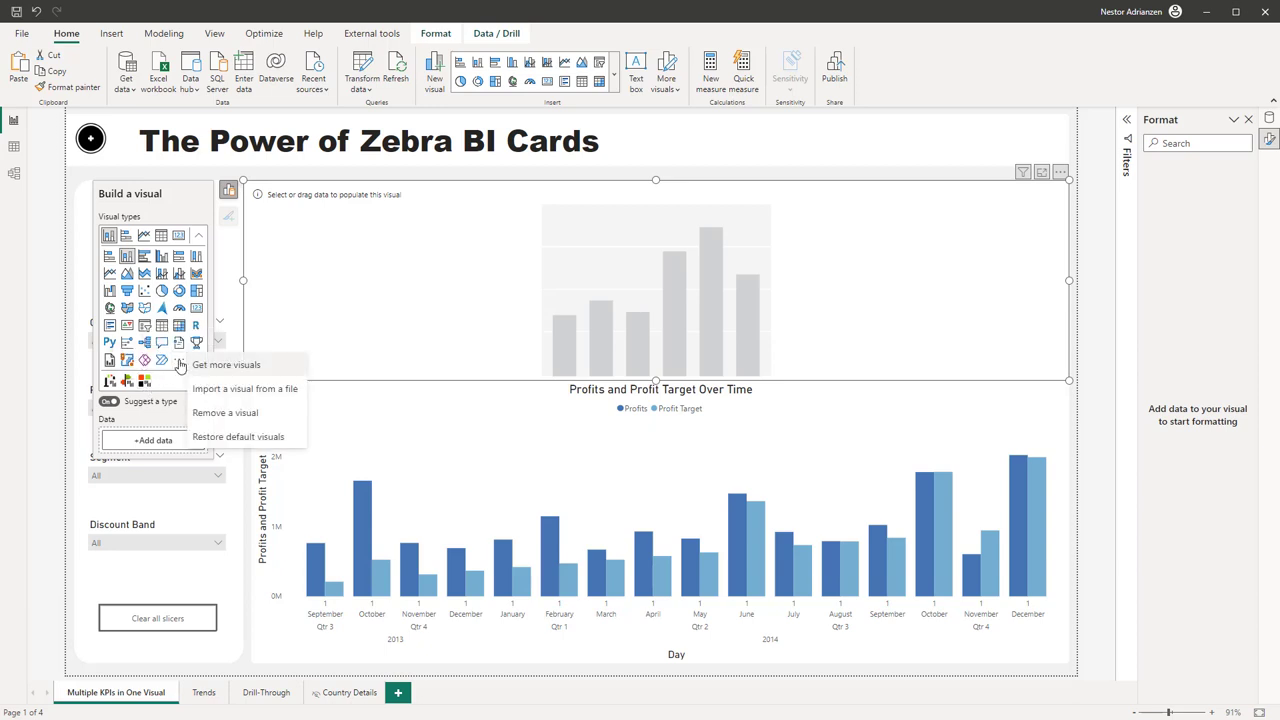
{"action": "left_click", "coordinate": [240, 374]}
{"action": "type", "text": "zebra"}
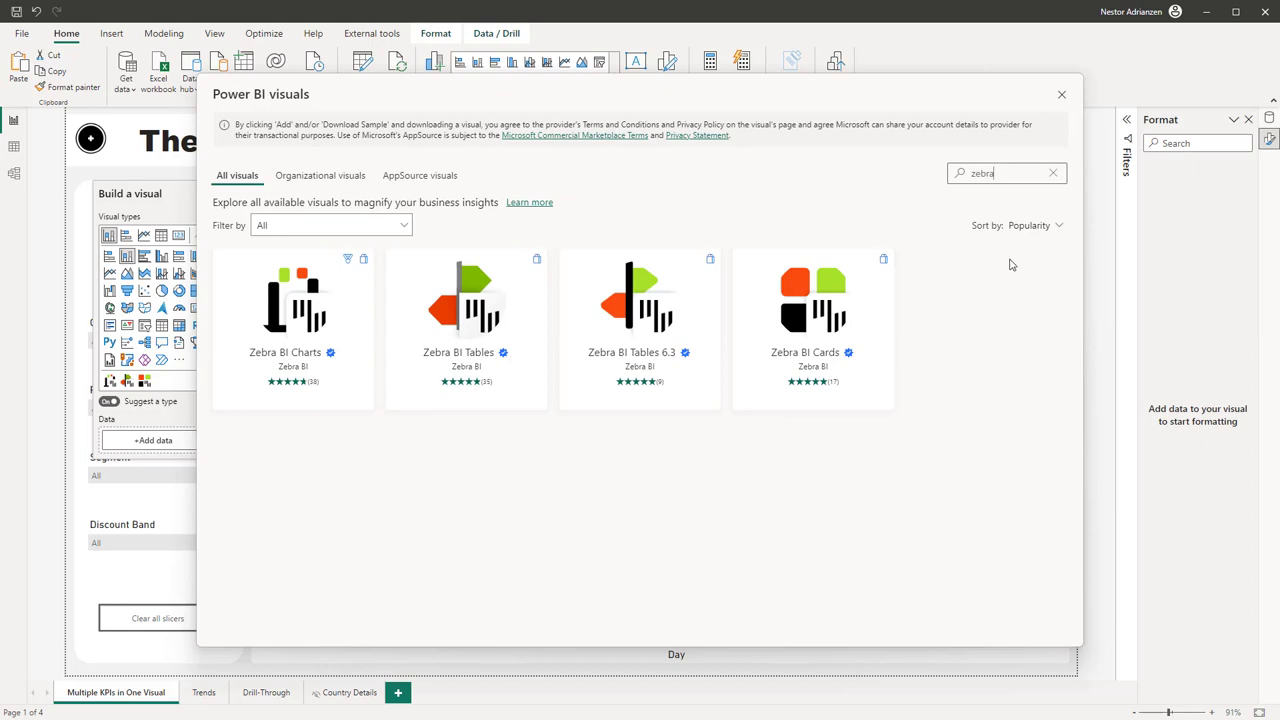
{"action": "left_click", "coordinate": [1061, 95]}
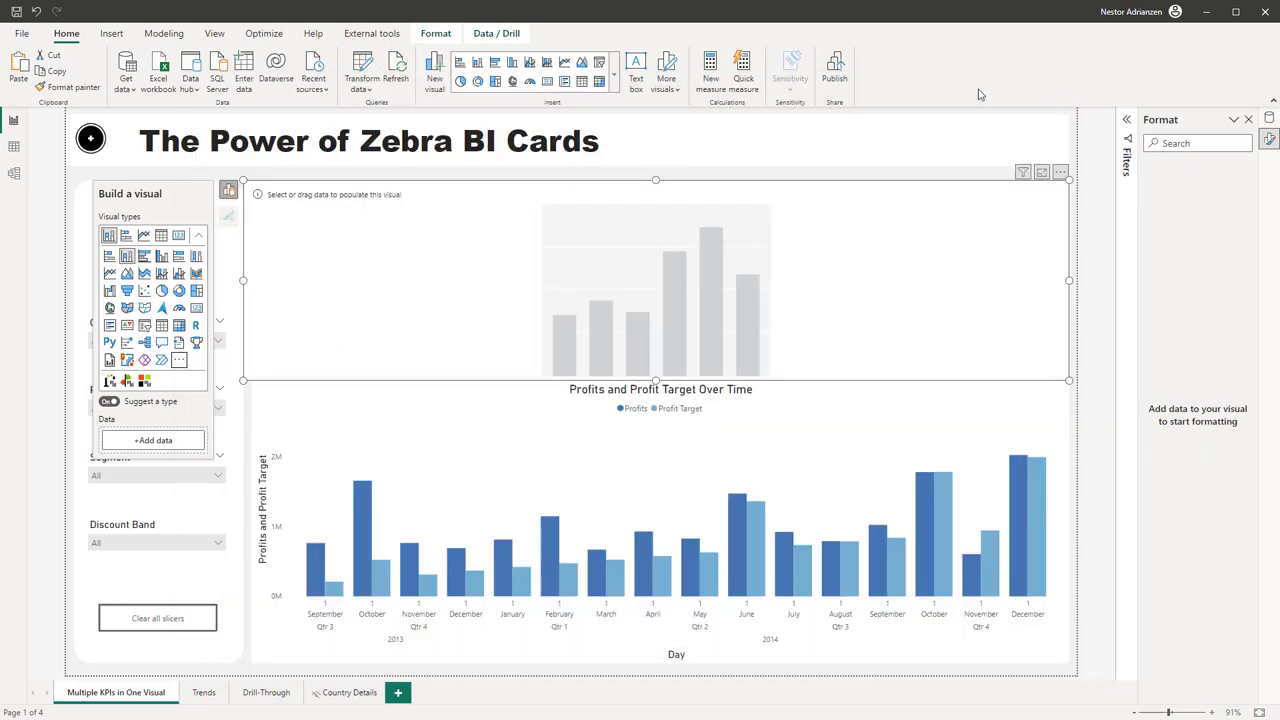
- Change the new visual to Zebra BI Cards and add the Profits measure from DAX Measures as its Values
{"action": "left_click", "coordinate": [145, 382]}
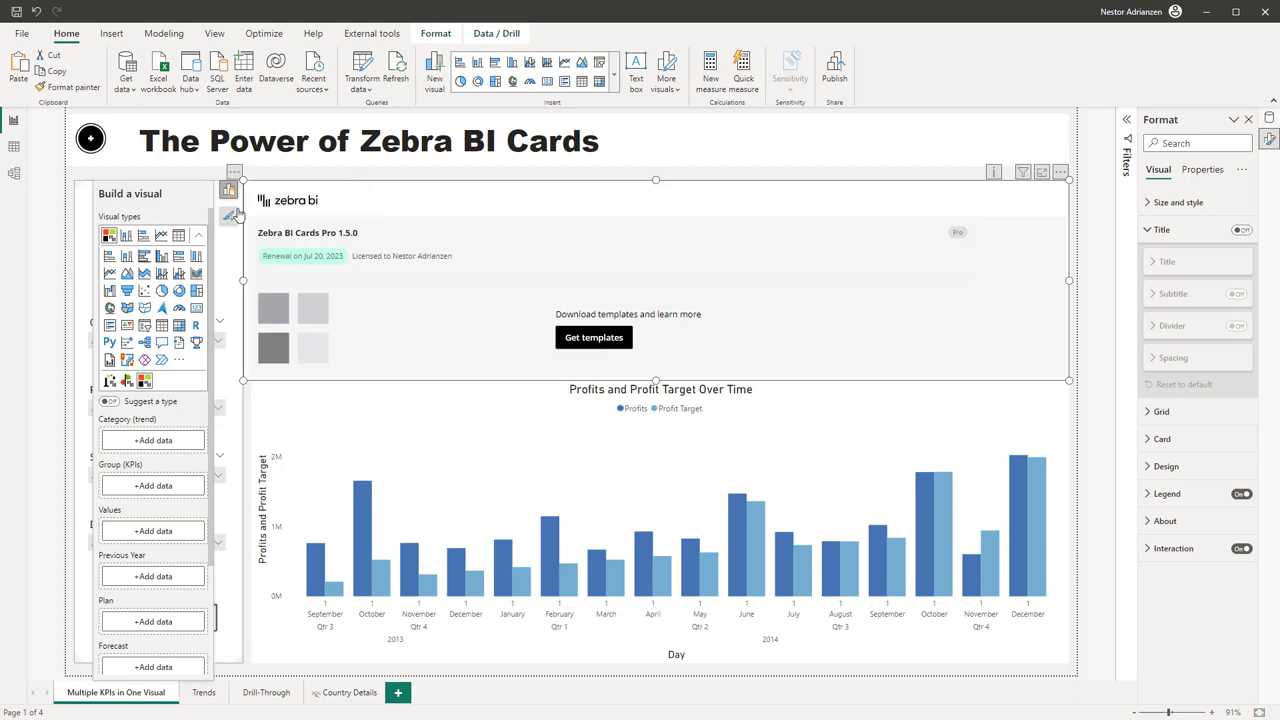
{"action": "scroll", "coordinate": [160, 425], "scroll_direction": "down", "scroll_amount": 2}
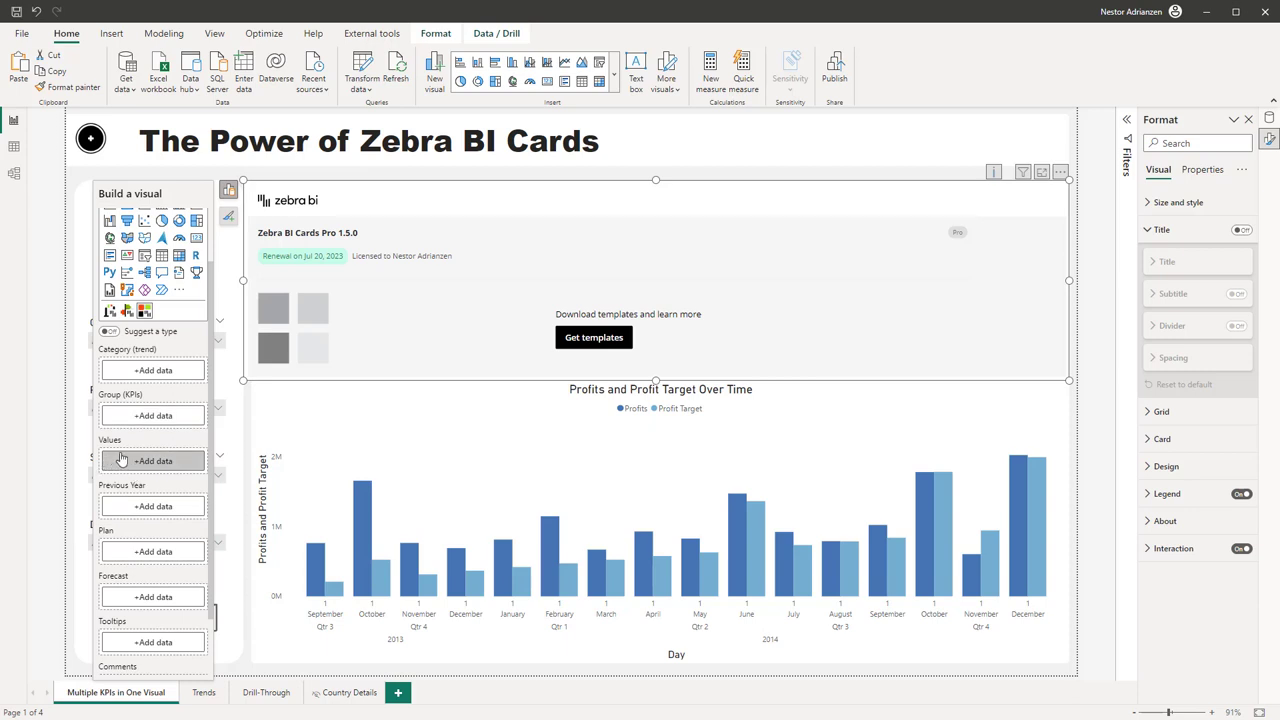
{"action": "left_click", "coordinate": [152, 462]}
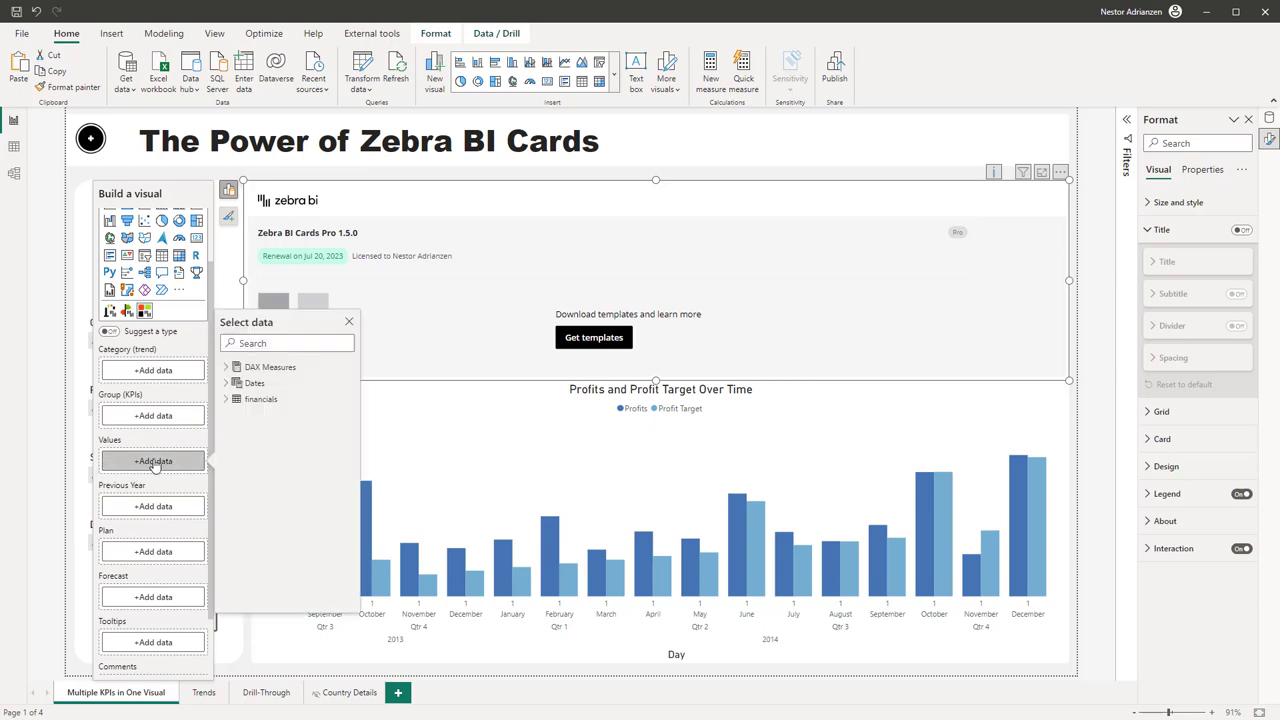
{"action": "left_click", "coordinate": [227, 368]}
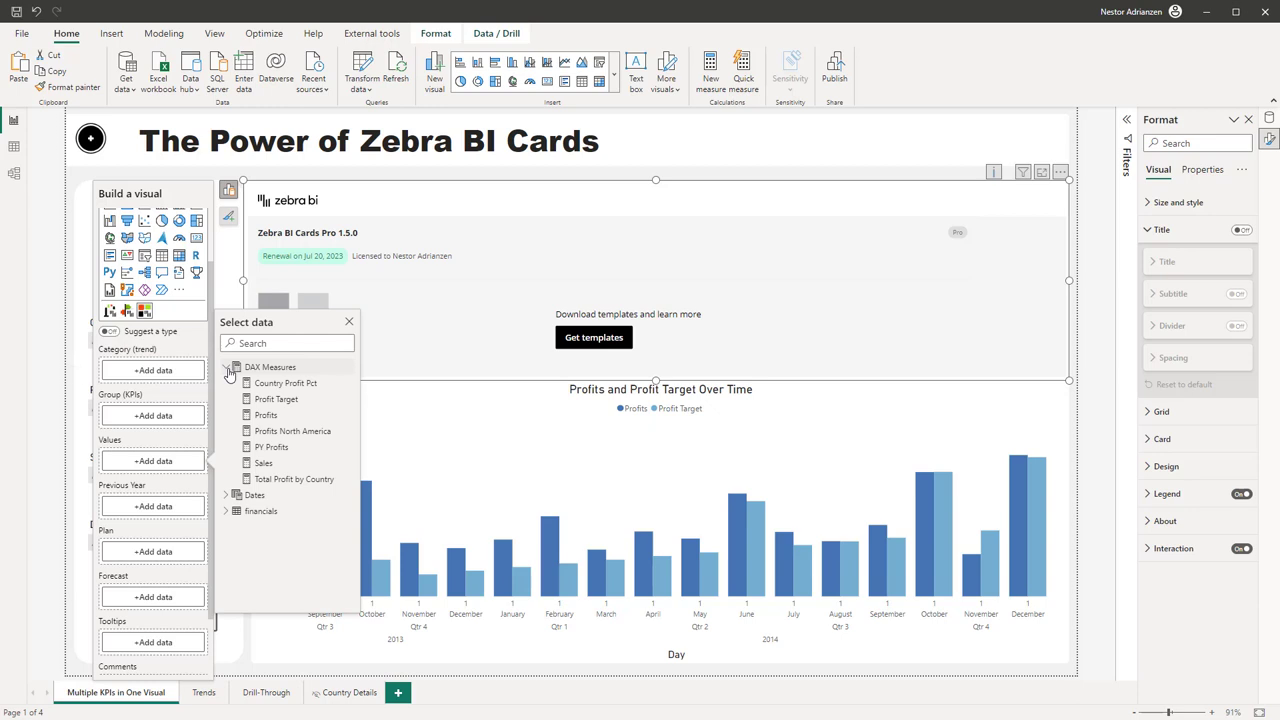
{"action": "left_click", "coordinate": [265, 415]}
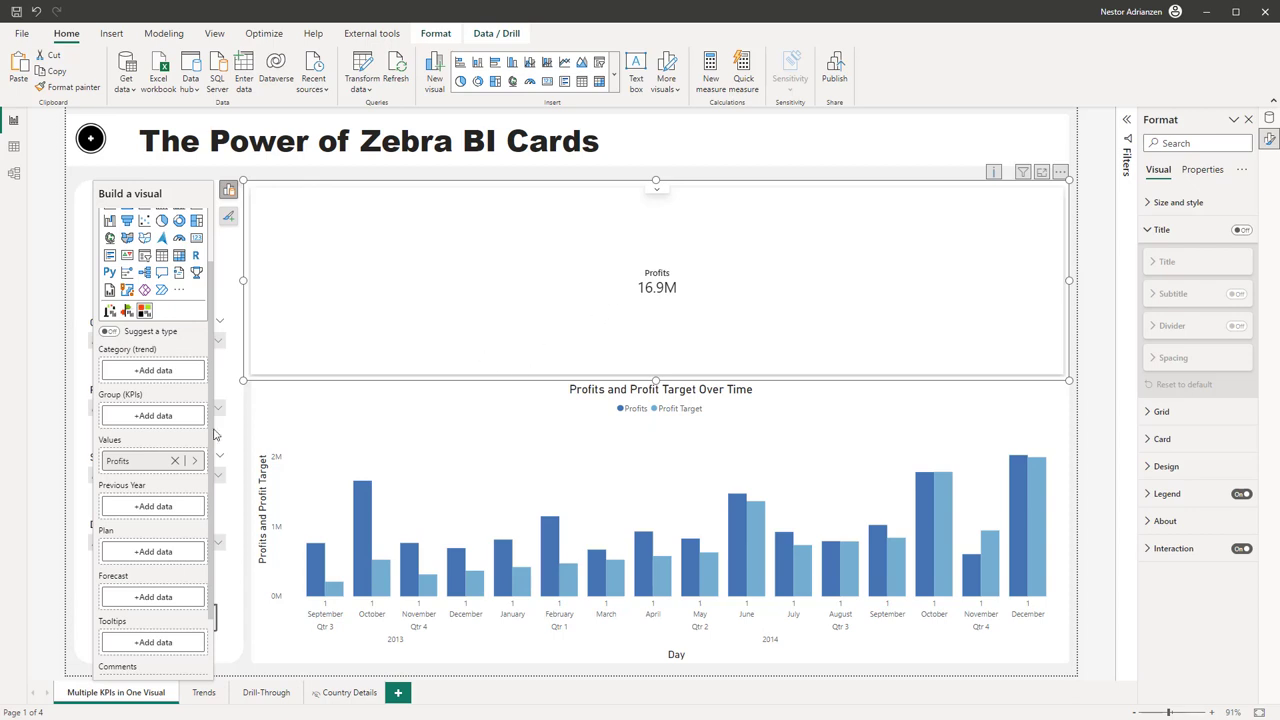
- Add the Profit Target measure from DAX Measures as the Plan of the card visual
{"action": "left_click", "coordinate": [150, 552]}
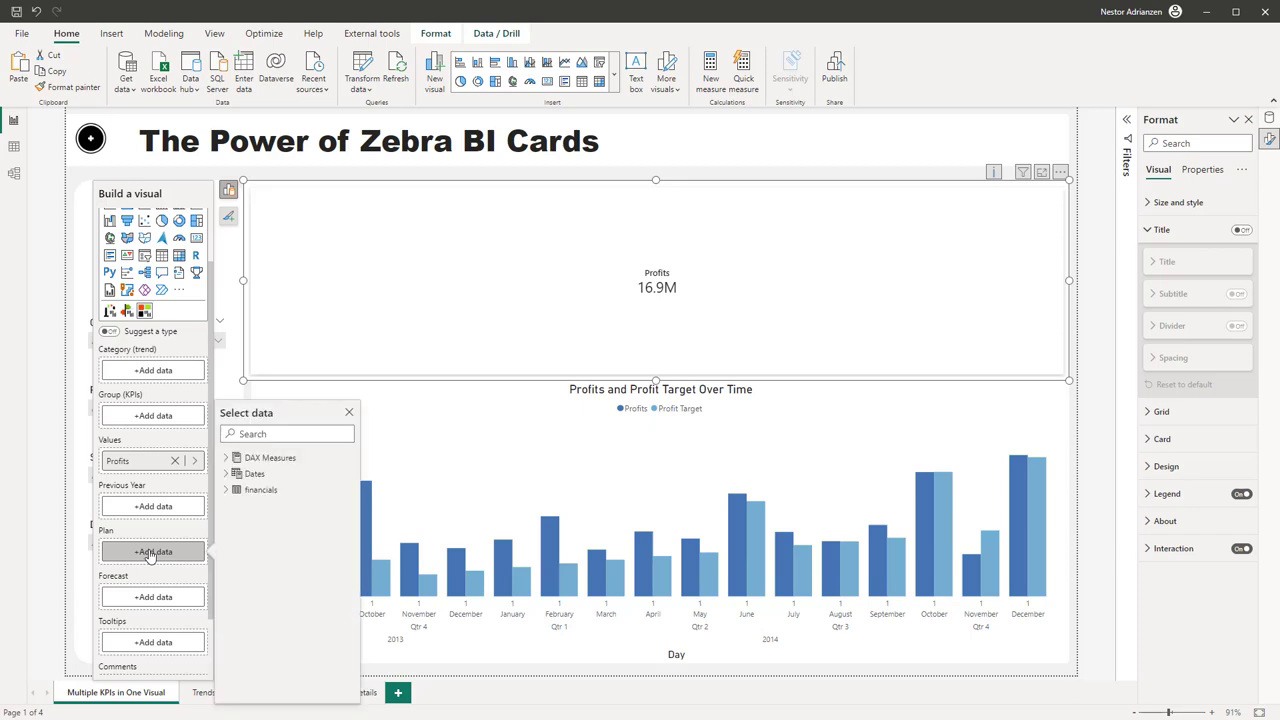
{"action": "left_click", "coordinate": [227, 458]}
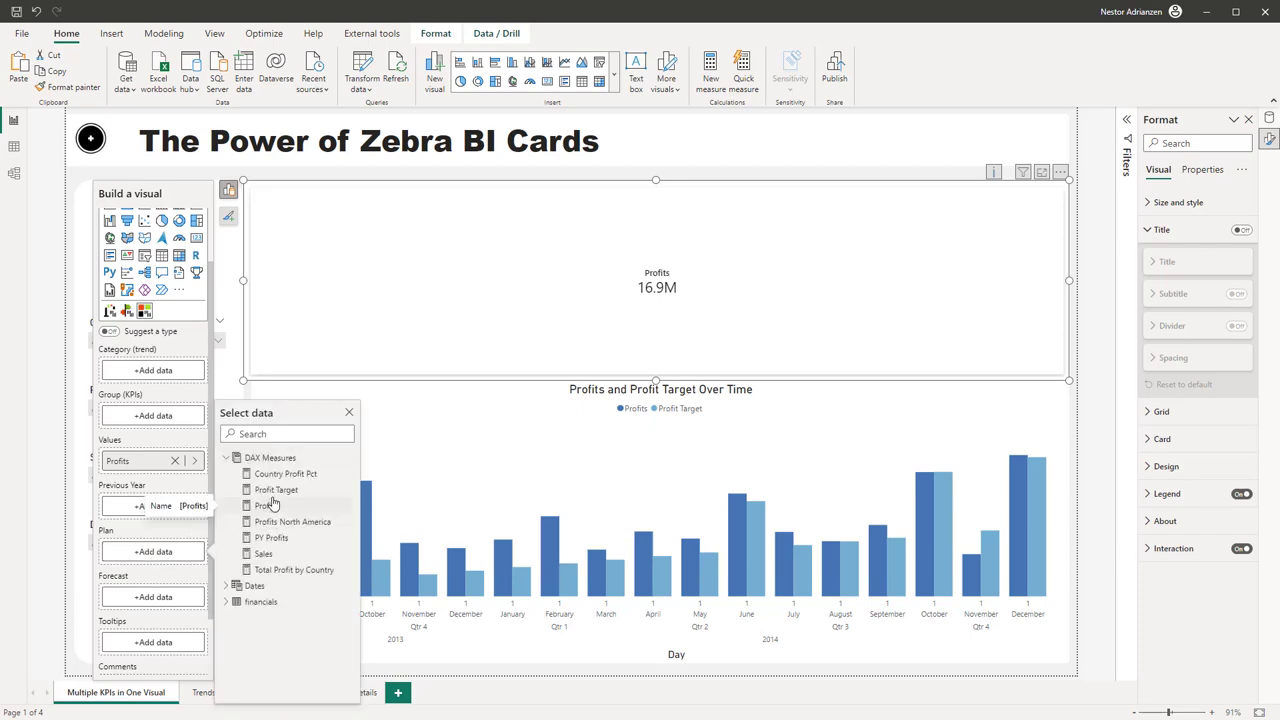
{"action": "left_click", "coordinate": [275, 492]}
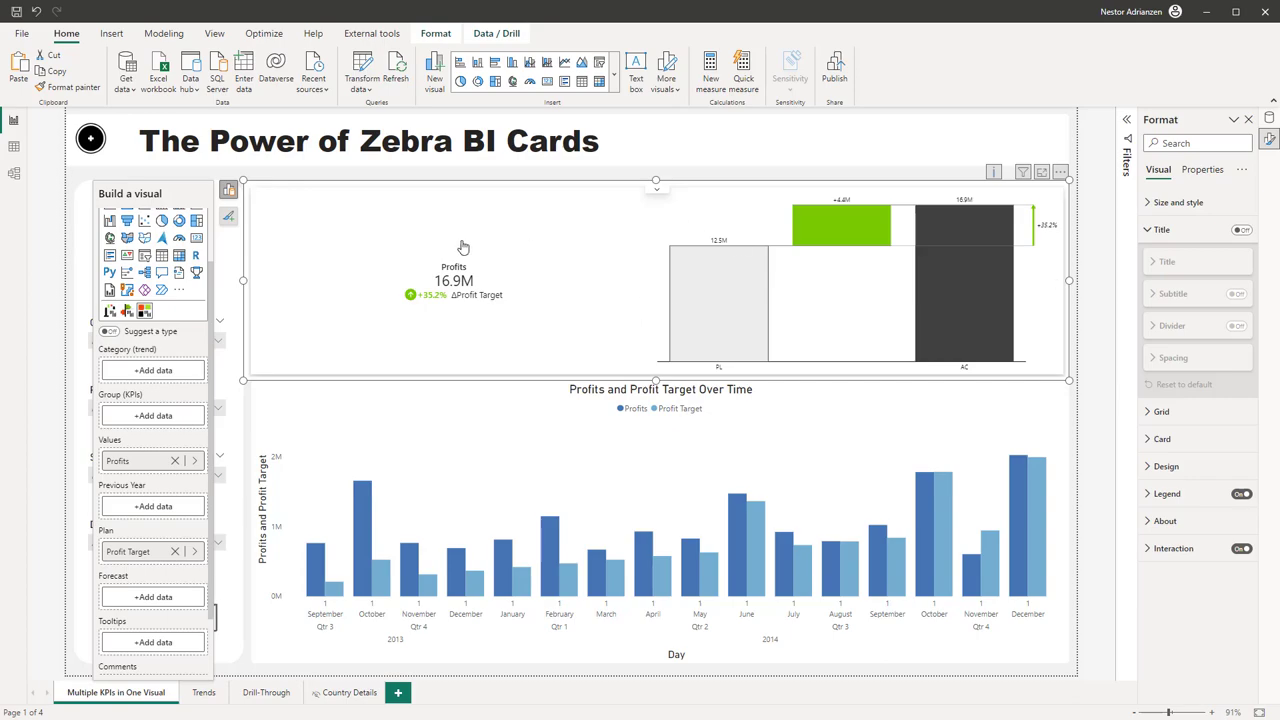
- Cycle the Profits card's variance label from percentage to absolute, ending on both percentage and absolute variance
{"action": "mouse_move", "coordinate": [455, 290]}
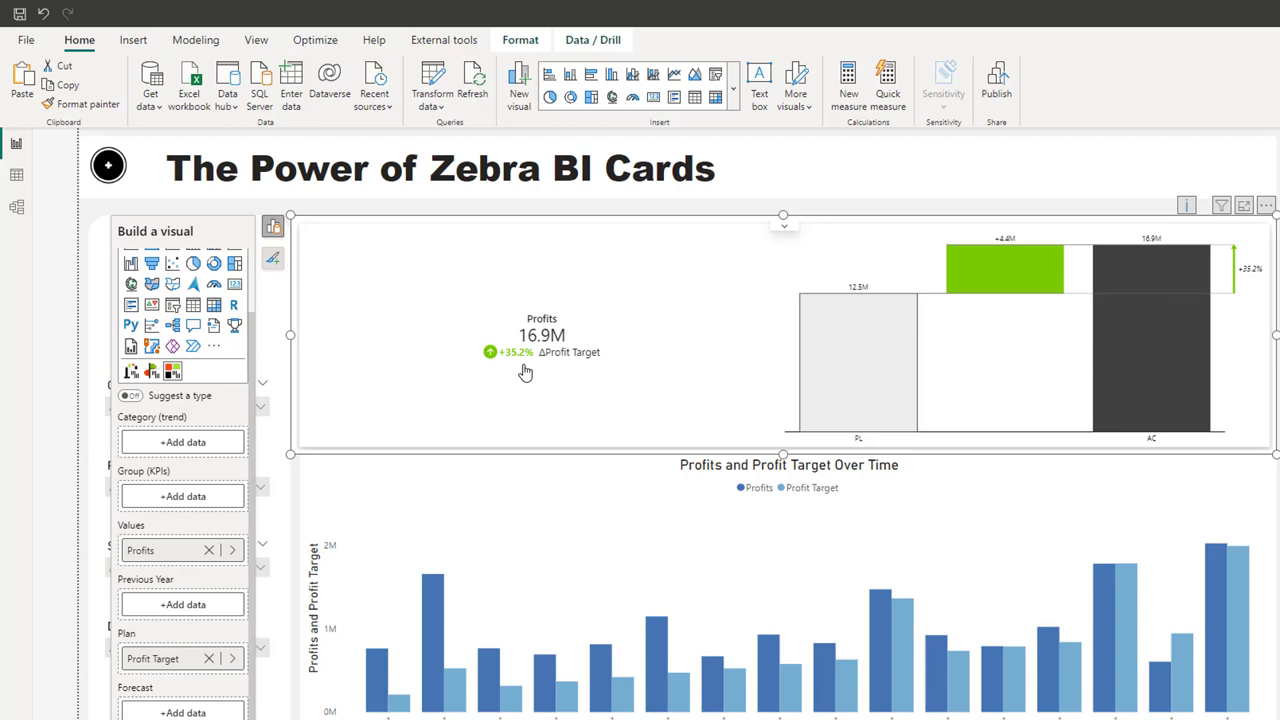
{"action": "mouse_move", "coordinate": [516, 362]}
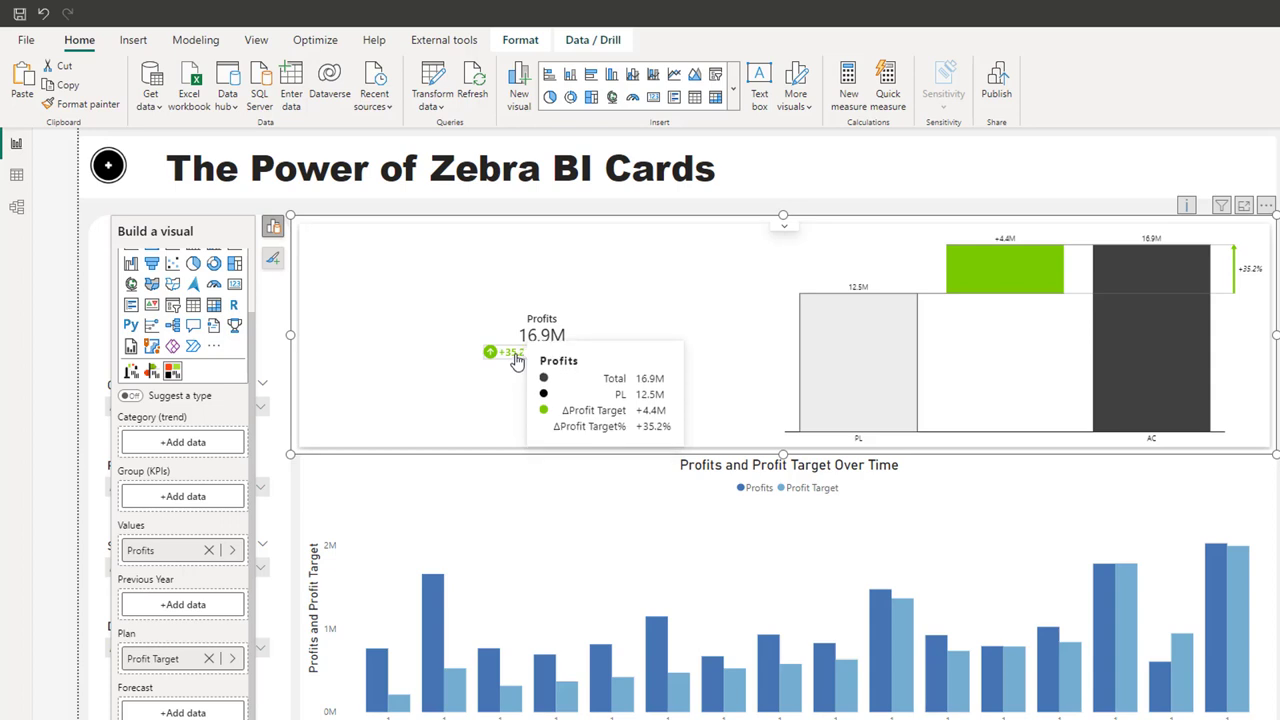
{"action": "left_click", "coordinate": [512, 362]}
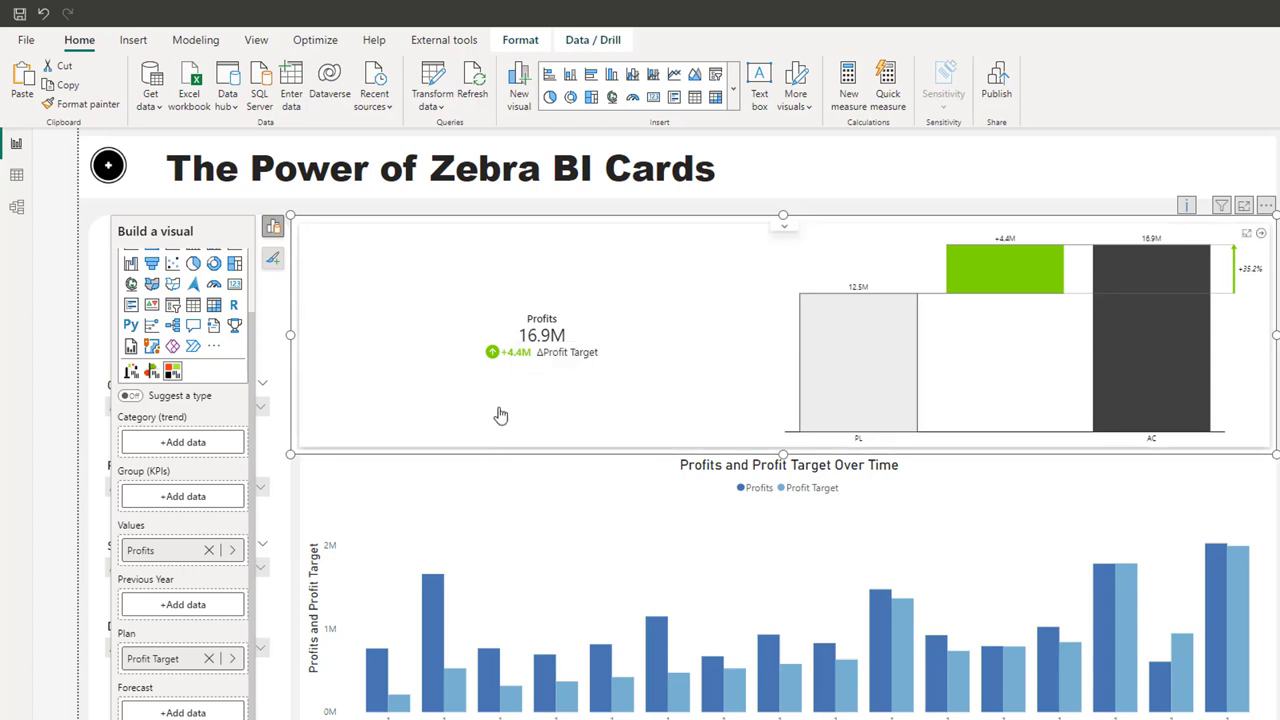
{"action": "left_click", "coordinate": [512, 360]}
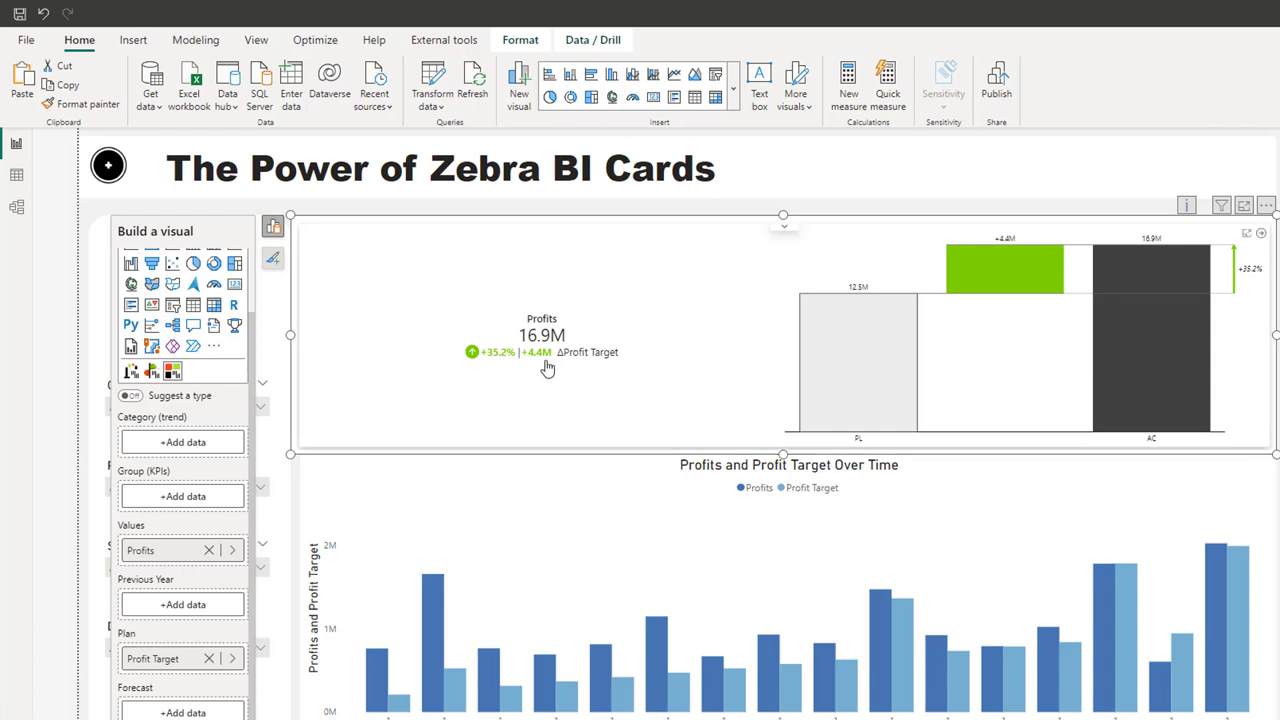
{"action": "mouse_move", "coordinate": [545, 362]}
- Group the KPI cards by the Country field from the financials table
{"action": "left_click", "coordinate": [182, 496]}
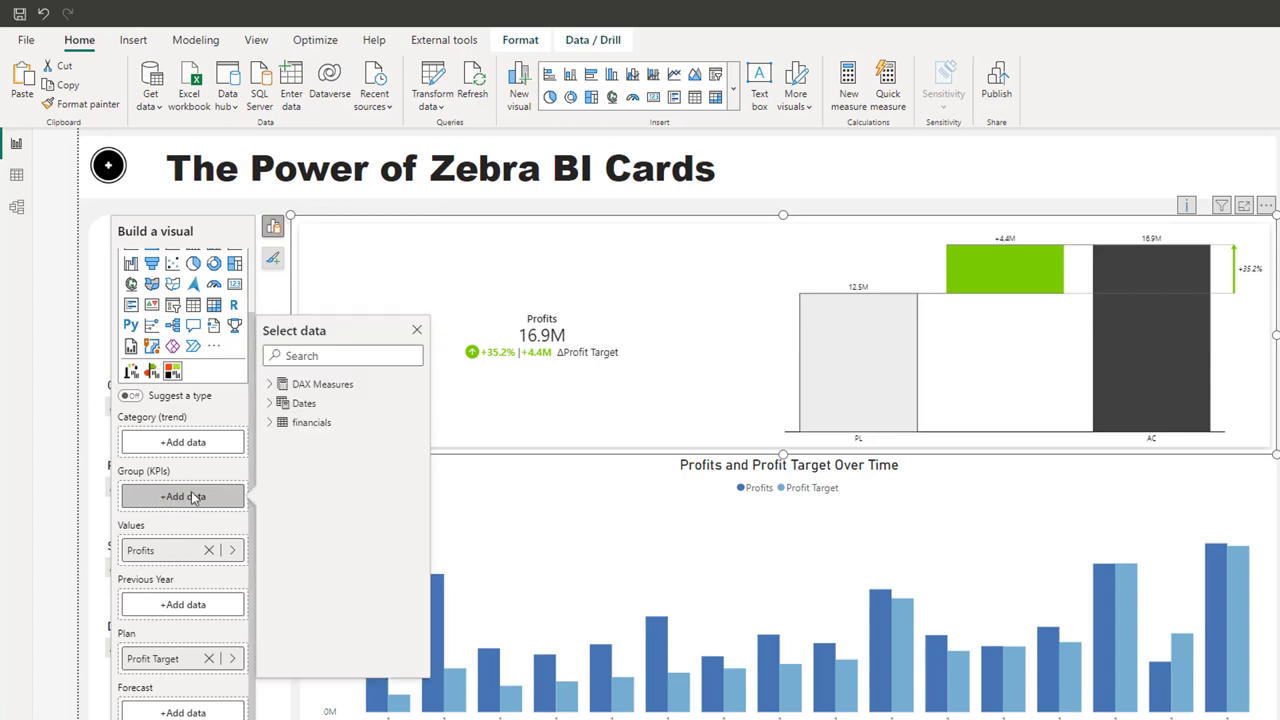
{"action": "left_click", "coordinate": [271, 424]}
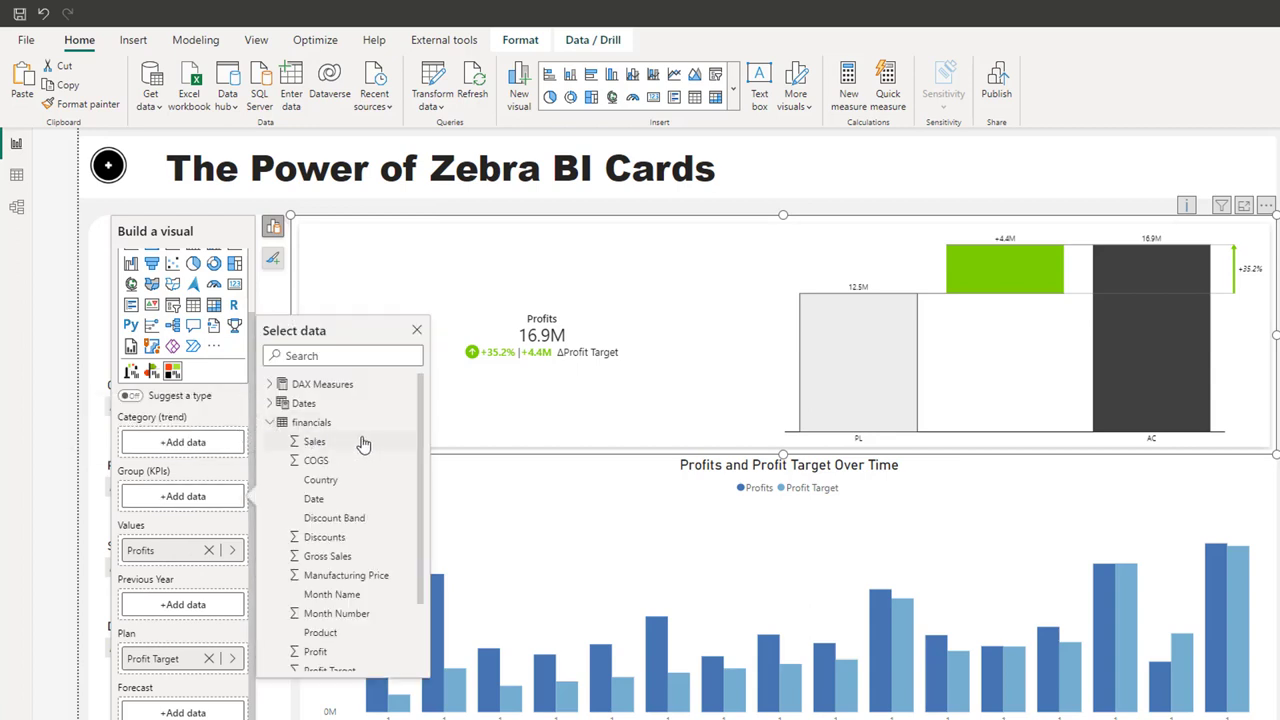
{"action": "left_click", "coordinate": [330, 481]}
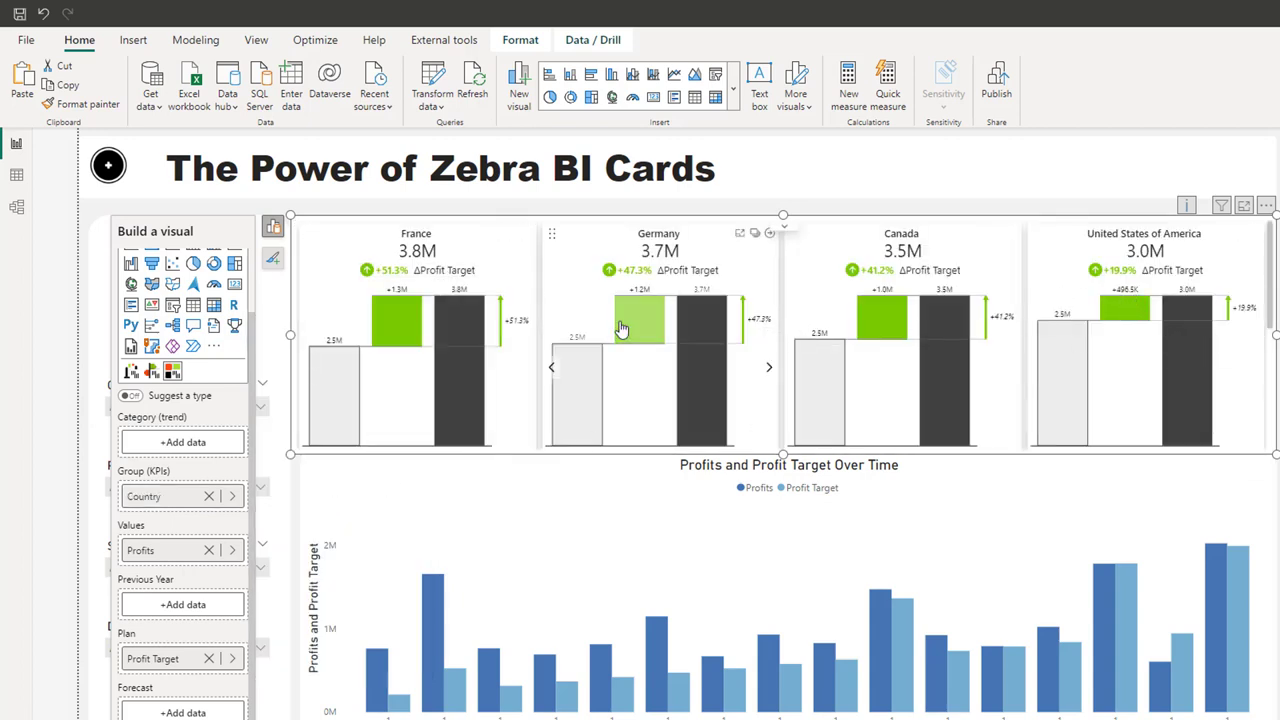
- Reorder the country cards so United States of America is first, Canada second and Mexico third
{"action": "mouse_move", "coordinate": [507, 367]}
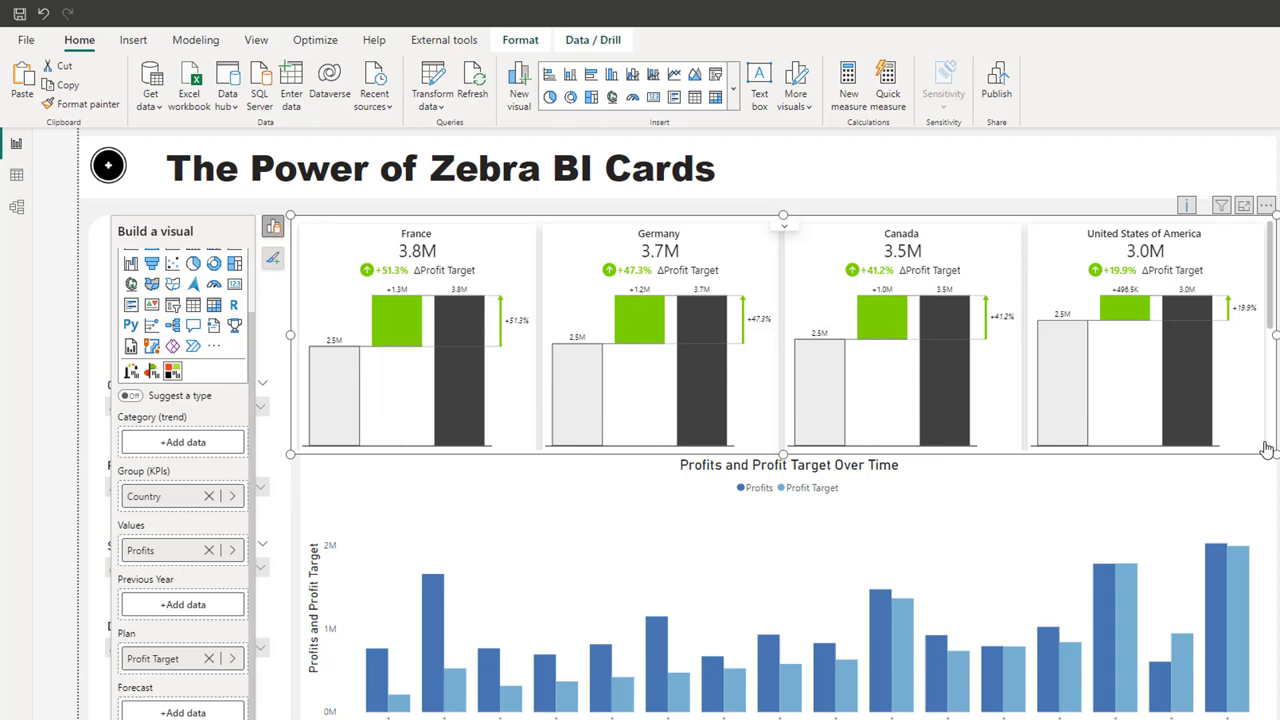
{"action": "mouse_move", "coordinate": [615, 320]}
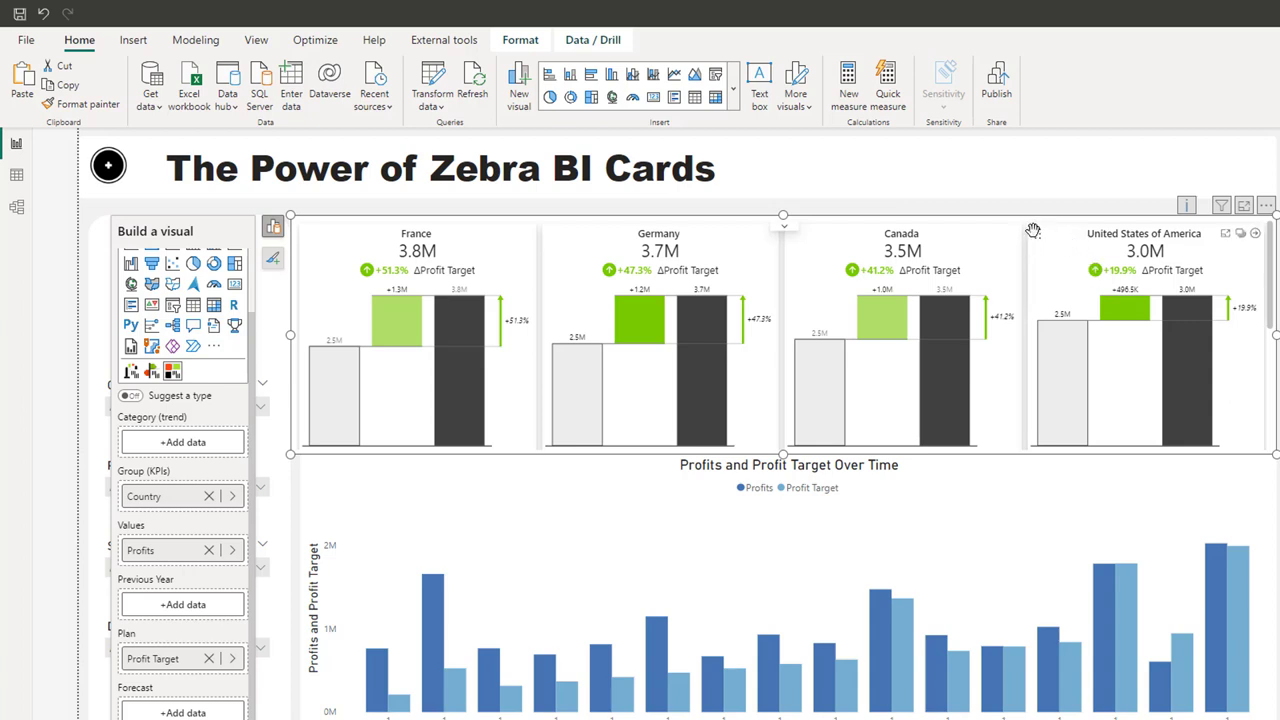
{"action": "left_click_drag", "start_coordinate": [1030, 235], "coordinate": [302, 238]}
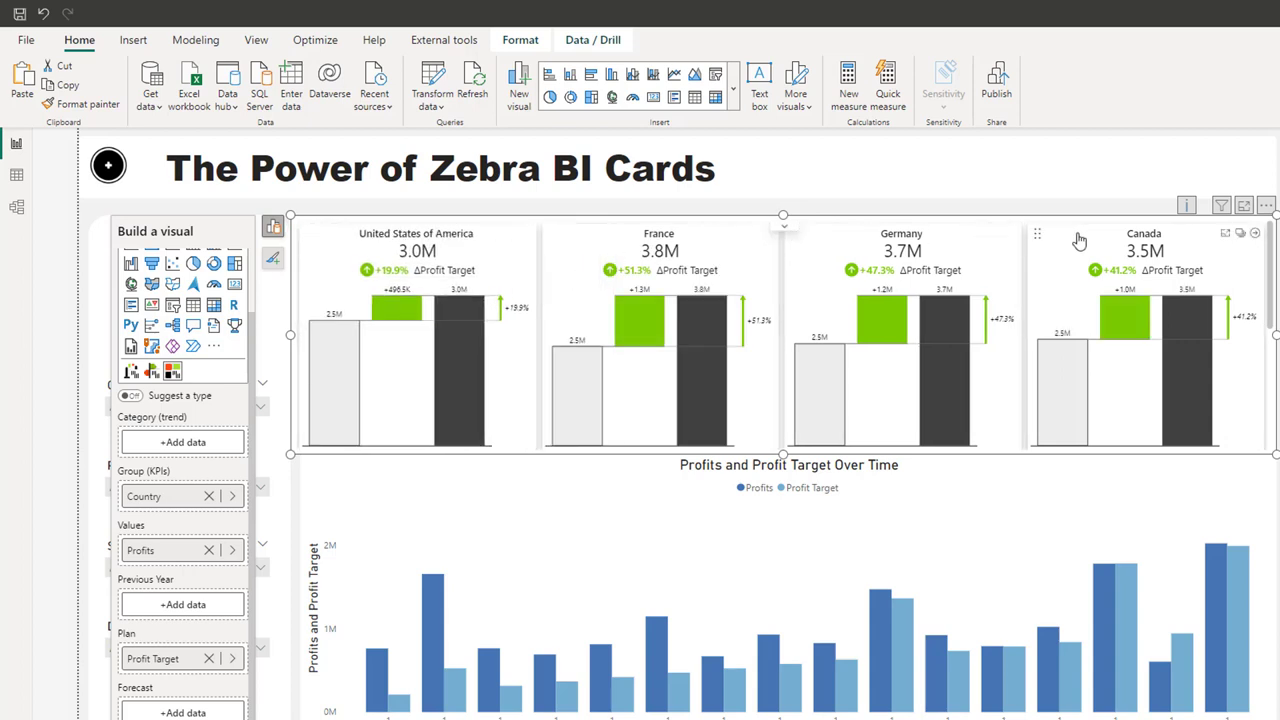
{"action": "left_click_drag", "start_coordinate": [1046, 231], "coordinate": [566, 237]}
{"action": "scroll", "coordinate": [723, 309], "scroll_direction": "down", "scroll_amount": 3}
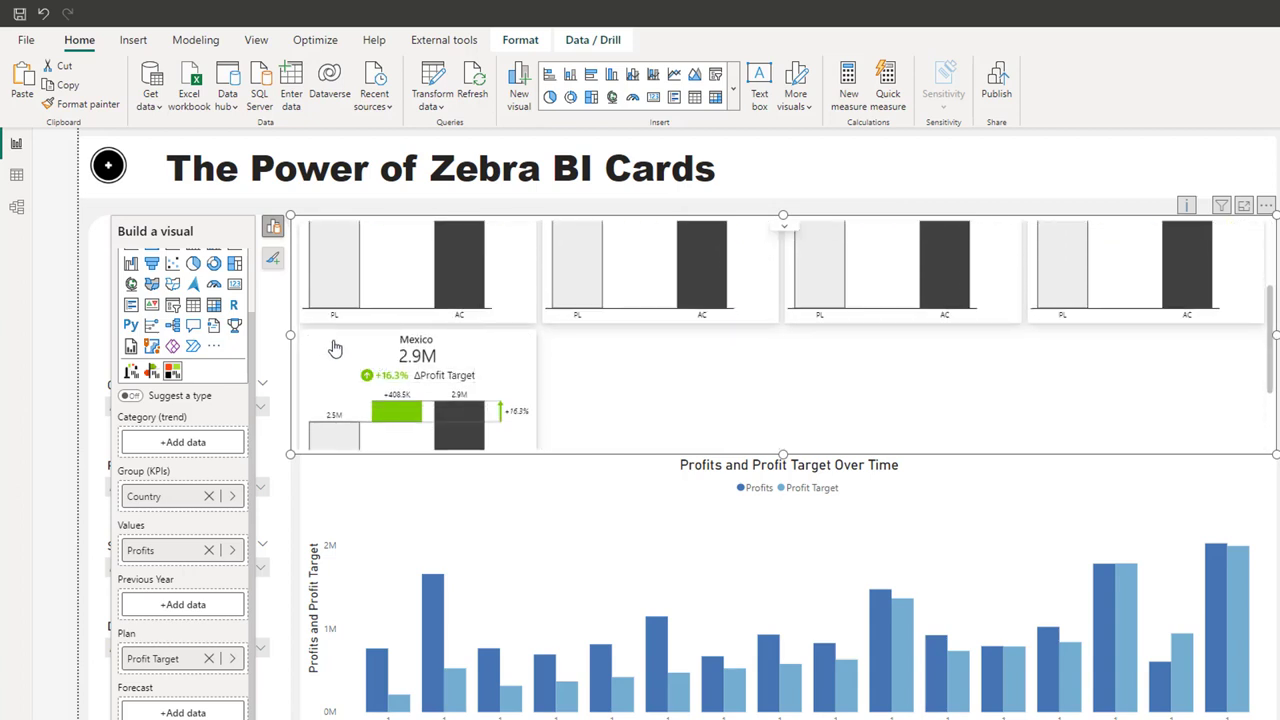
{"action": "left_click_drag", "start_coordinate": [312, 342], "coordinate": [812, 245]}
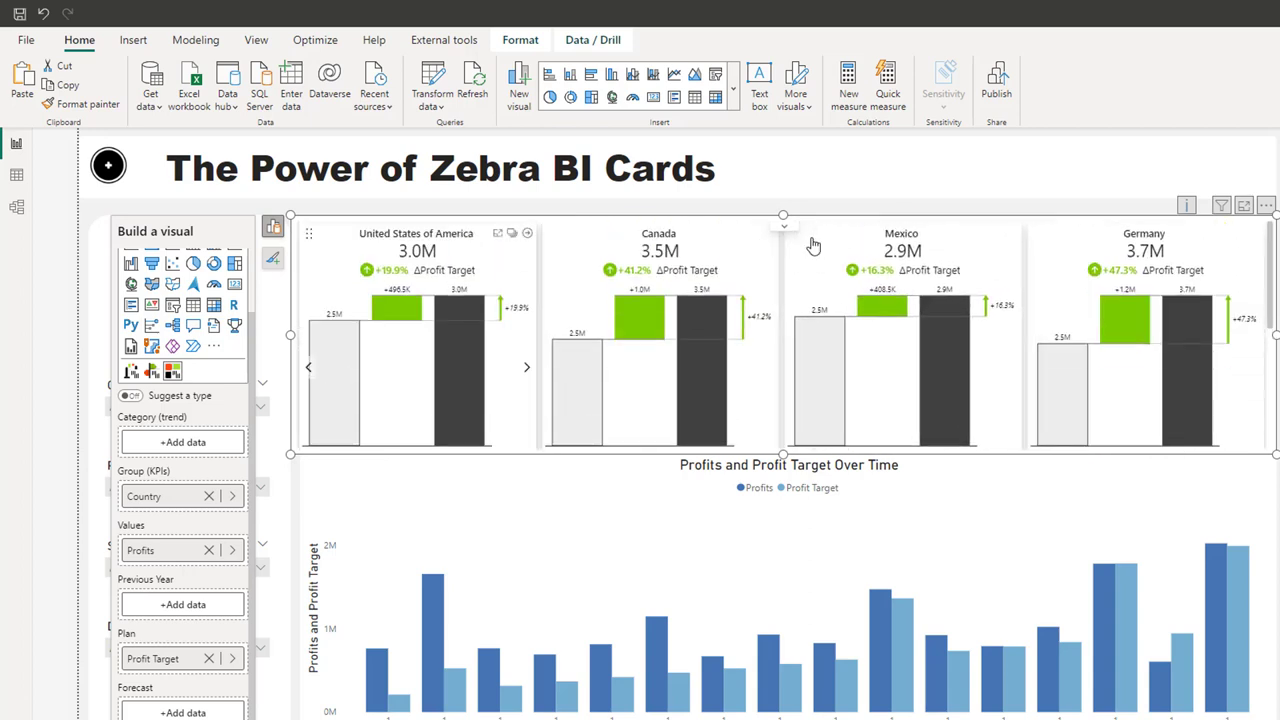
- Reduce the card visual's height slightly to leave a gap above the Profits and Profit Target Over Time chart
{"action": "mouse_move", "coordinate": [868, 278]}
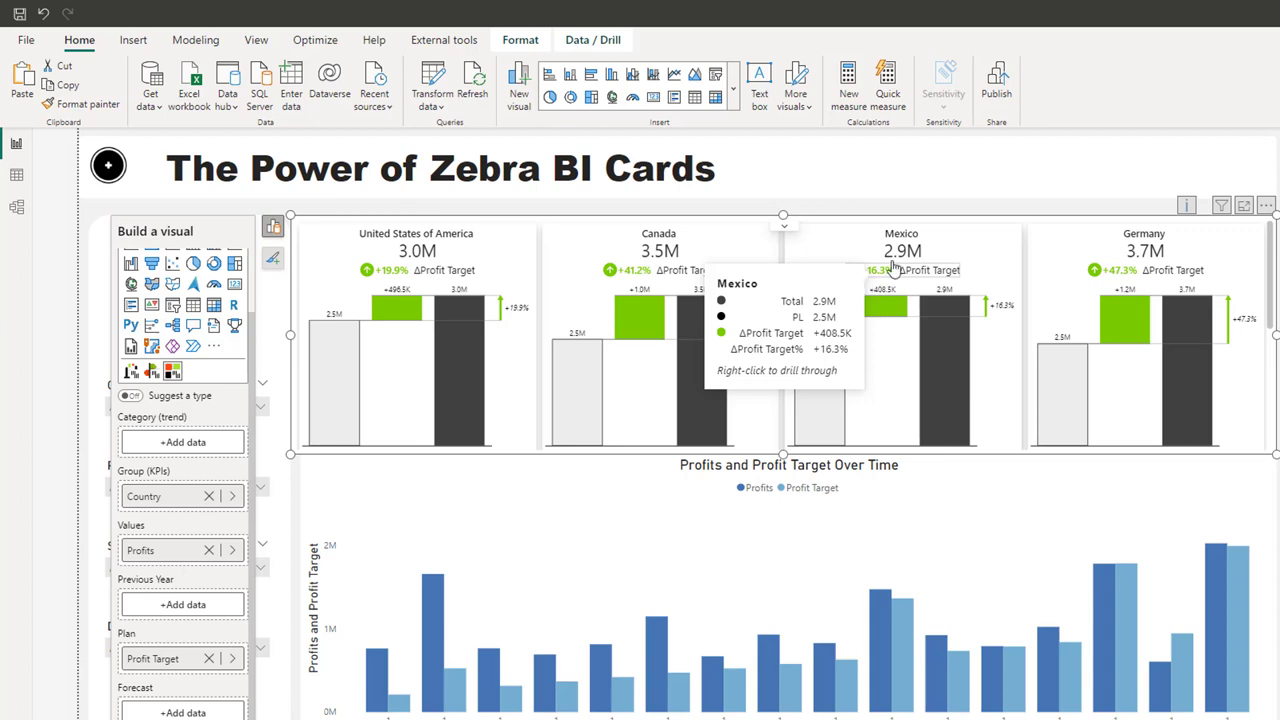
{"action": "mouse_move", "coordinate": [783, 450]}
{"action": "left_mouse_down"}
{"action": "mouse_move", "coordinate": [789, 417]}
{"action": "mouse_move", "coordinate": [793, 430]}
{"action": "left_mouse_up"}
{"action": "scroll", "coordinate": [957, 351], "scroll_direction": "down", "scroll_amount": 3}
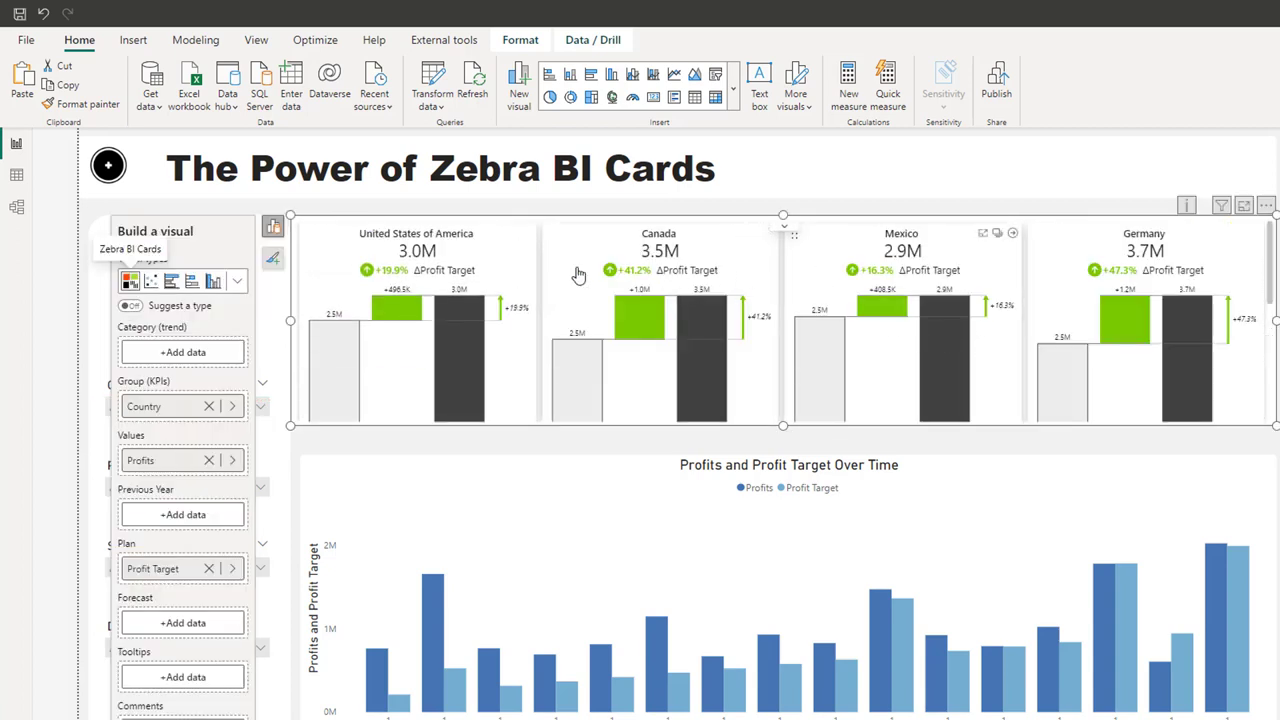
- Set the card visual's design style to Custom and its positive color to the darker green from the recent colors
{"action": "mouse_move", "coordinate": [402, 315]}
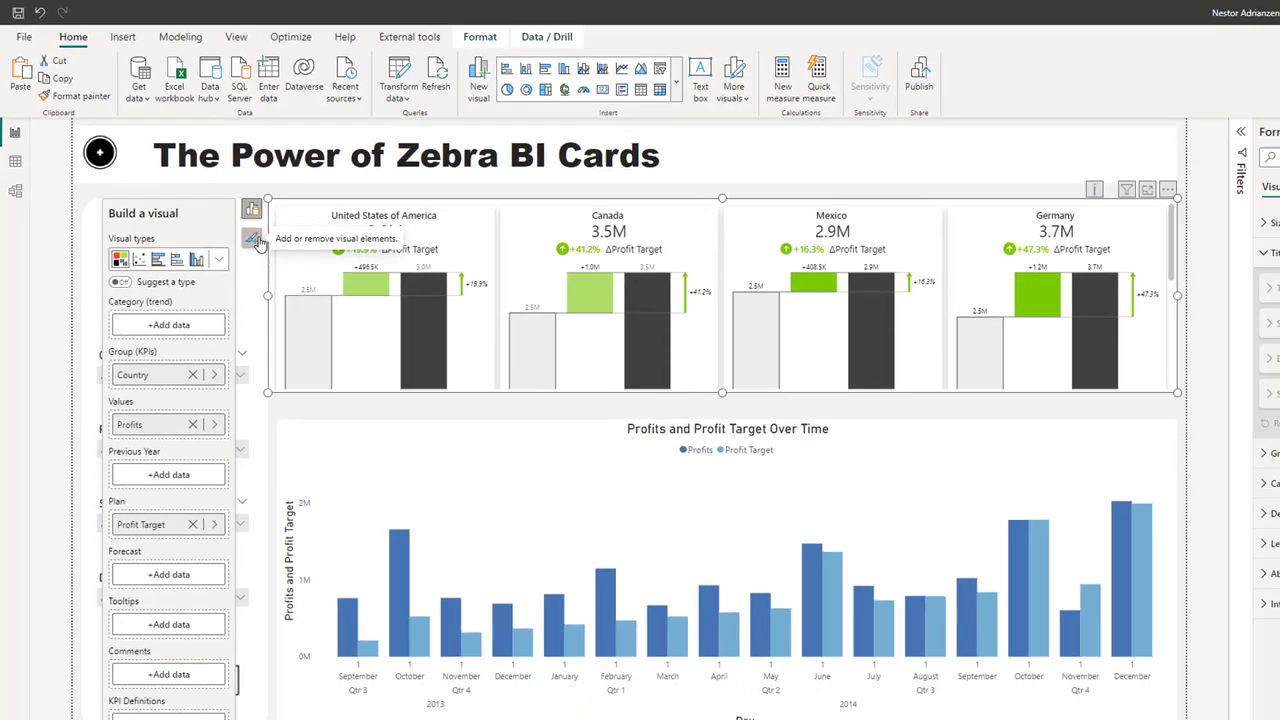
{"action": "left_click", "coordinate": [253, 240]}
{"action": "left_click", "coordinate": [1277, 252]}
{"action": "left_click", "coordinate": [1275, 357]}
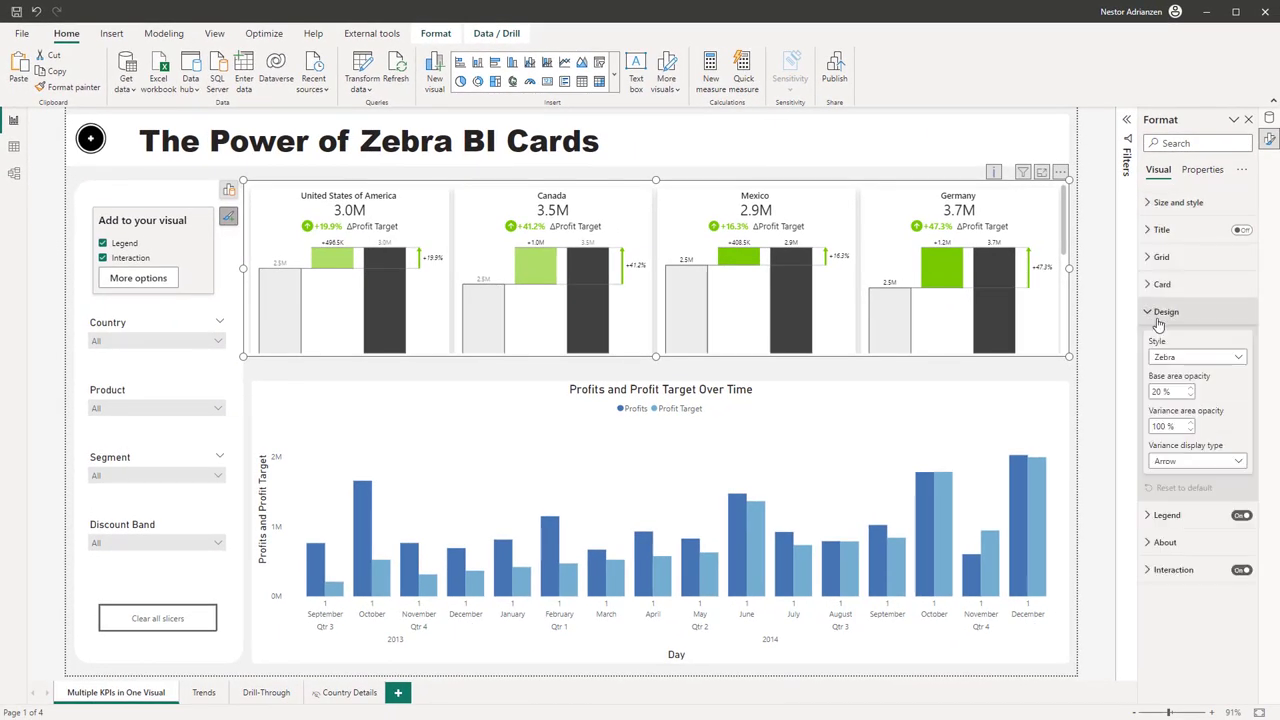
{"action": "left_click", "coordinate": [1225, 357]}
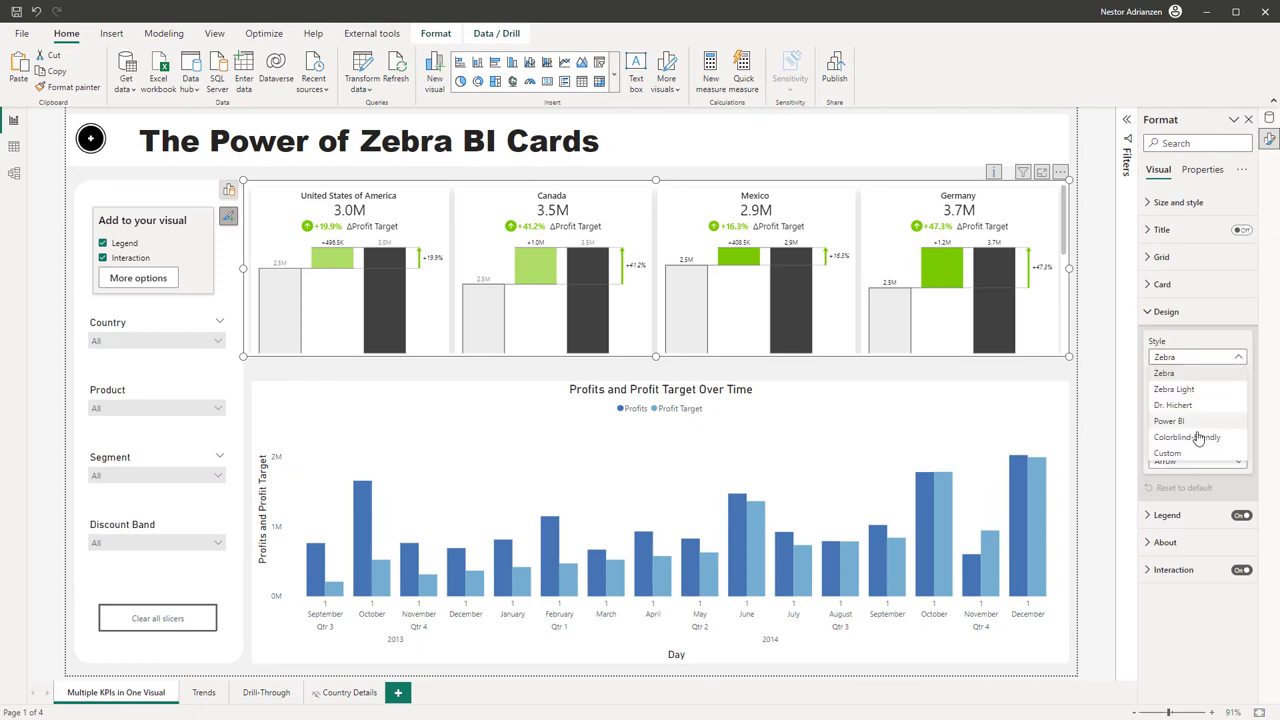
{"action": "left_click", "coordinate": [1168, 453]}
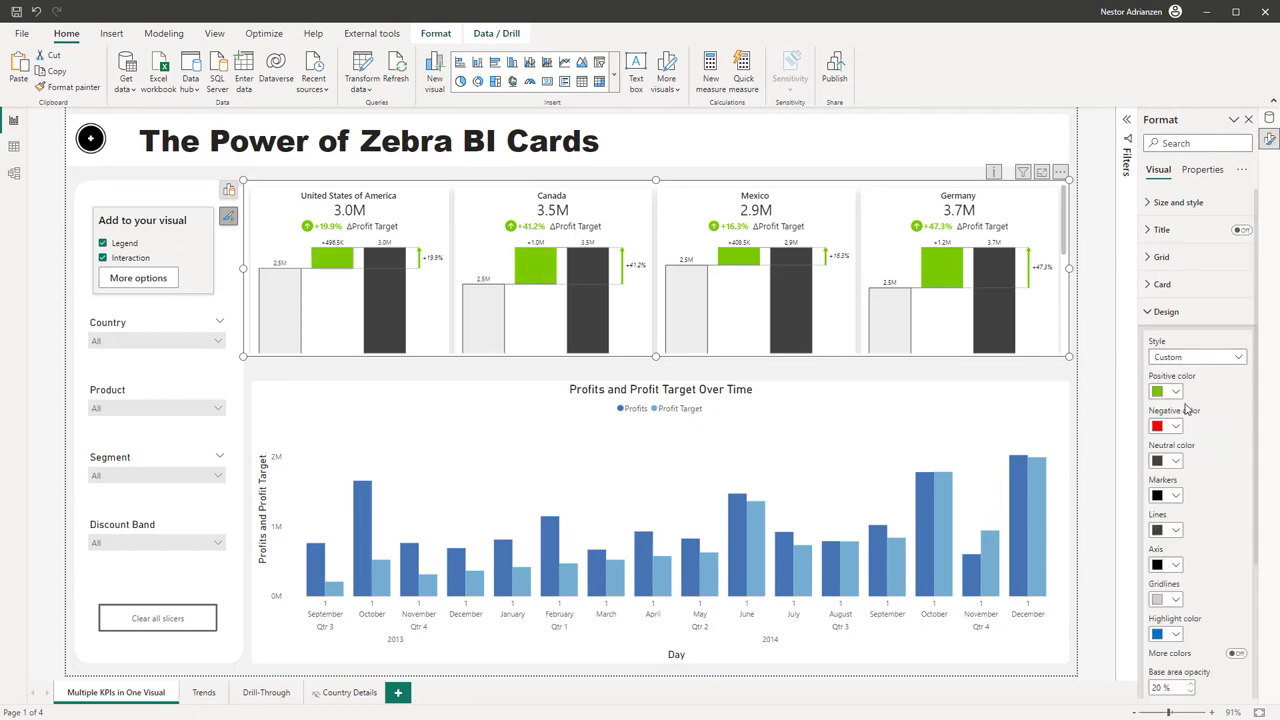
{"action": "left_click", "coordinate": [1176, 391]}
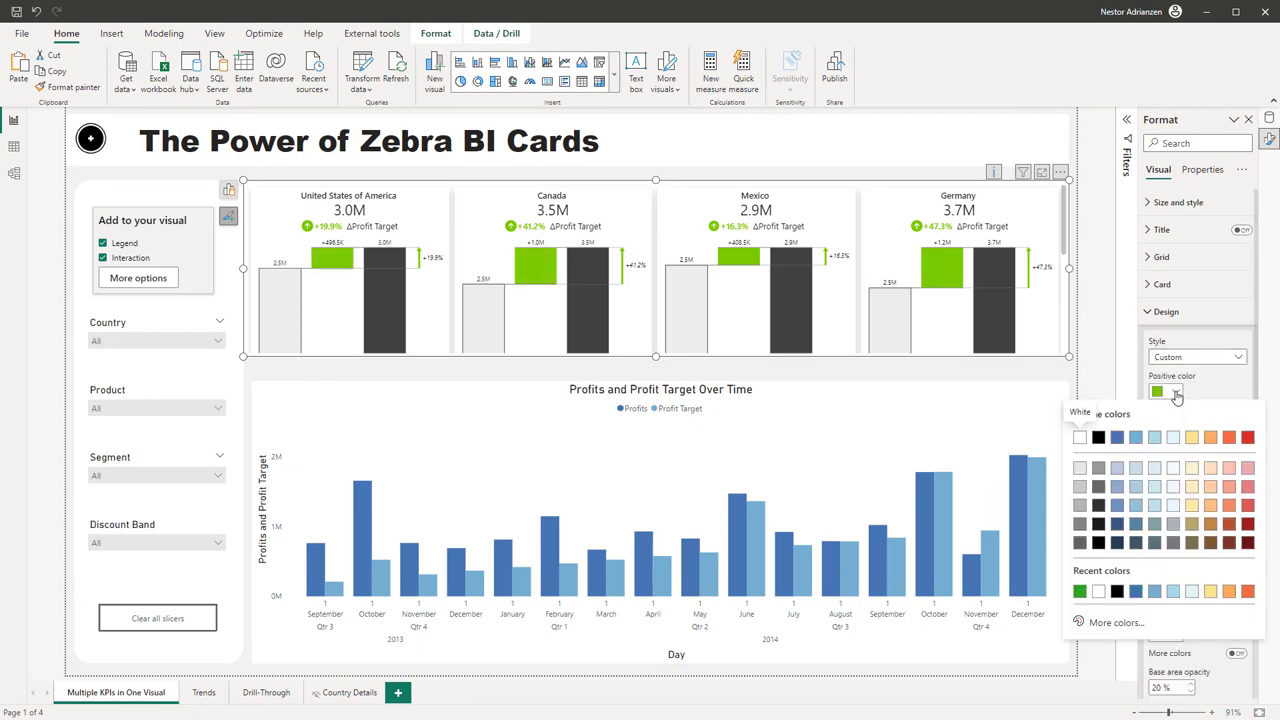
{"action": "left_click", "coordinate": [1080, 592]}
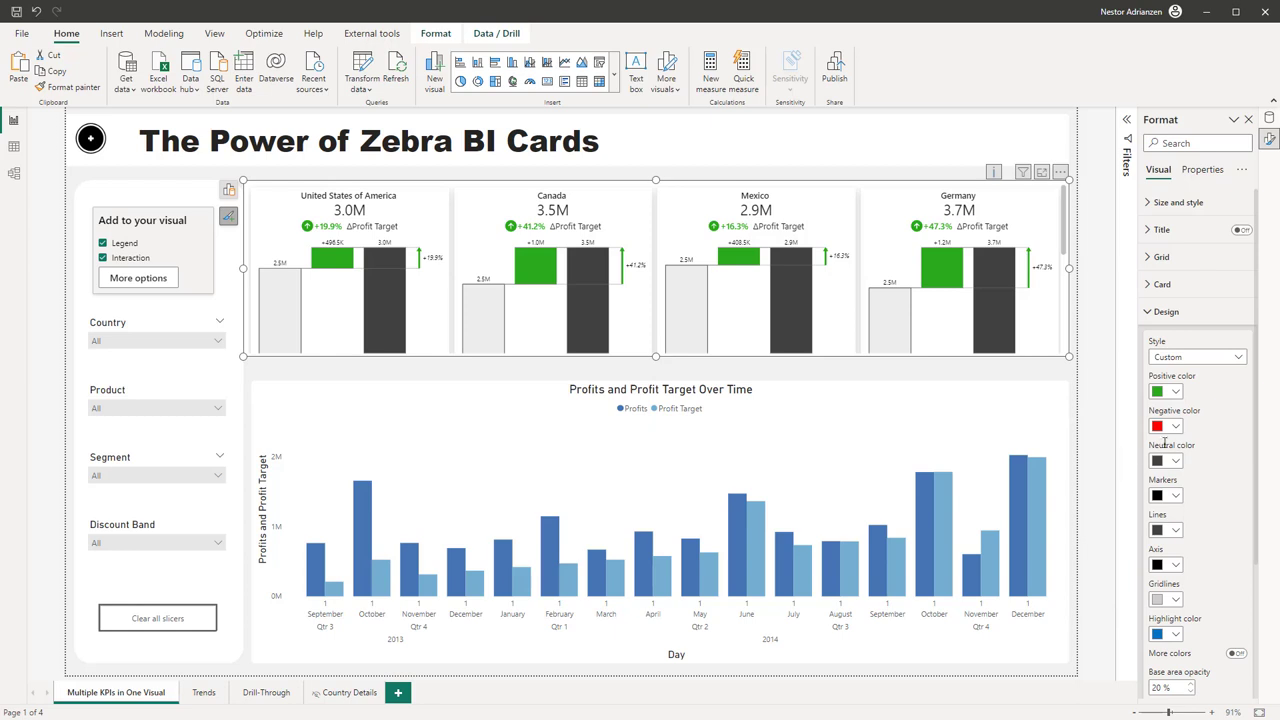
- Set the card visual's negative color to a lighter, softer custom red
{"action": "left_click", "coordinate": [1176, 428]}
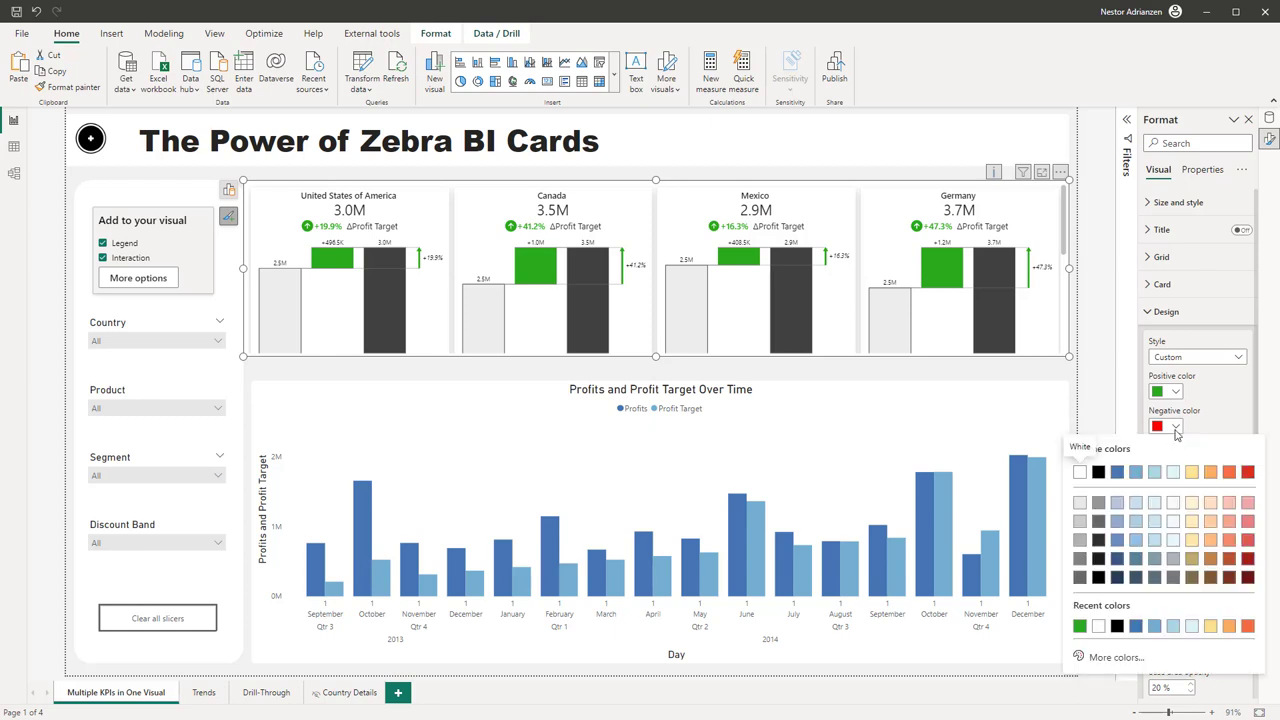
{"action": "left_click", "coordinate": [1135, 657]}
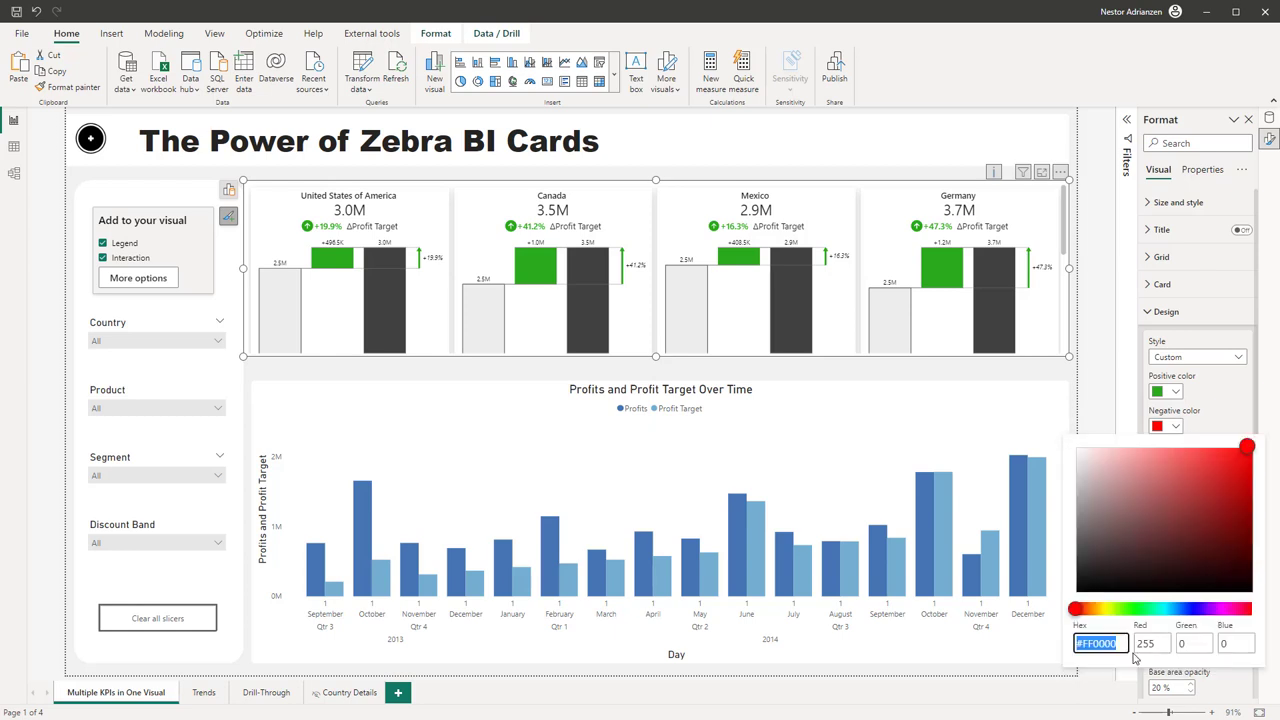
{"action": "left_click", "coordinate": [1205, 452]}
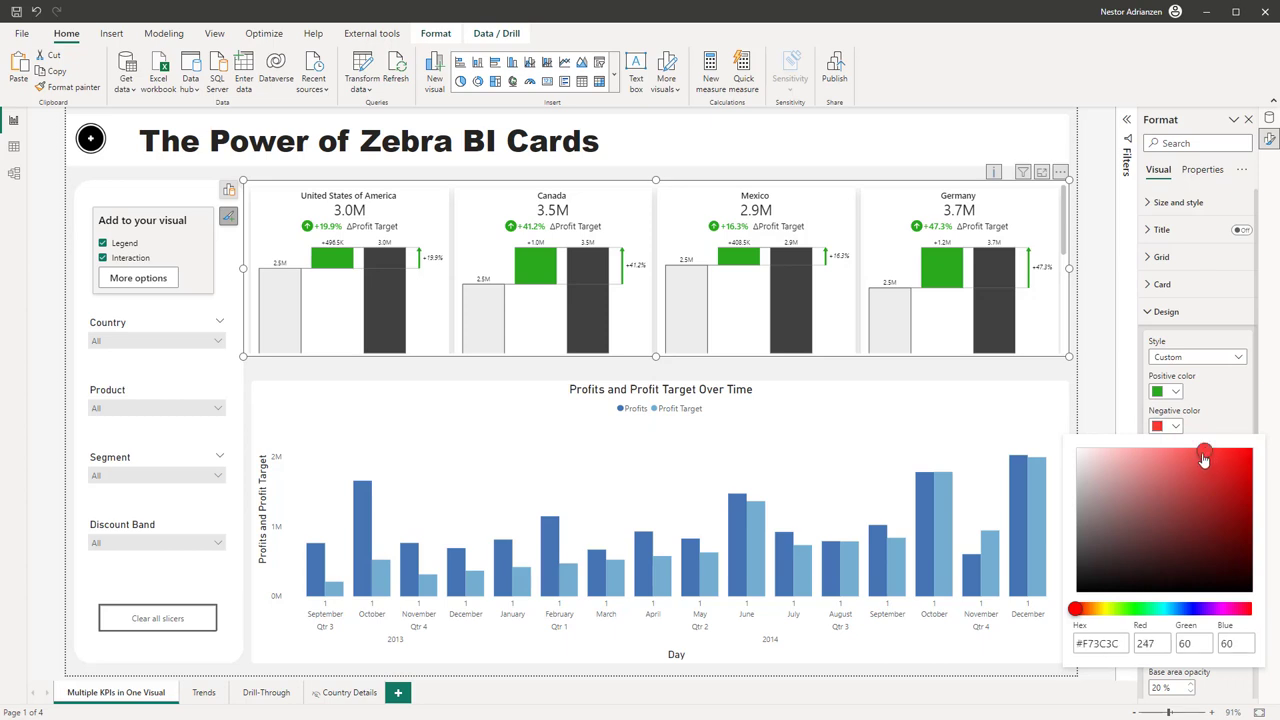
{"action": "left_click", "coordinate": [1189, 455]}
{"action": "key", "text": "Escape"}
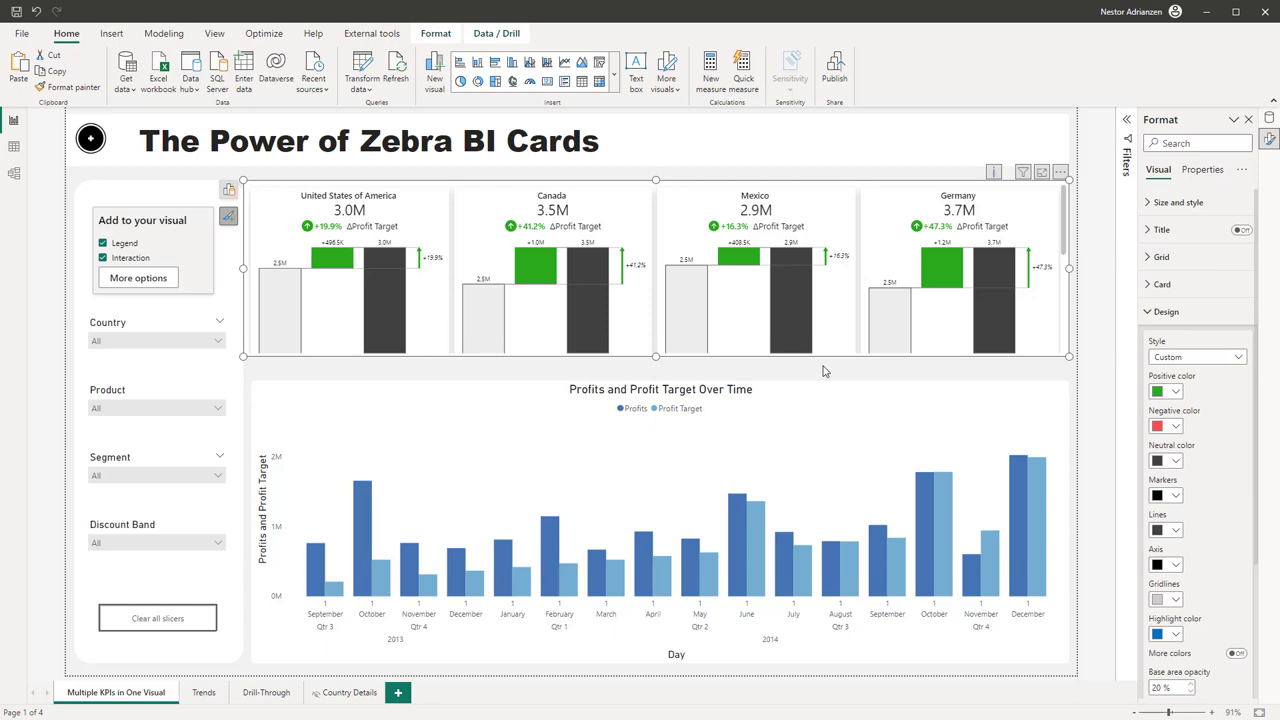
- On the Trends page, add Year Month from the Dates table as the card visual's trend category
{"action": "left_click", "coordinate": [203, 694]}
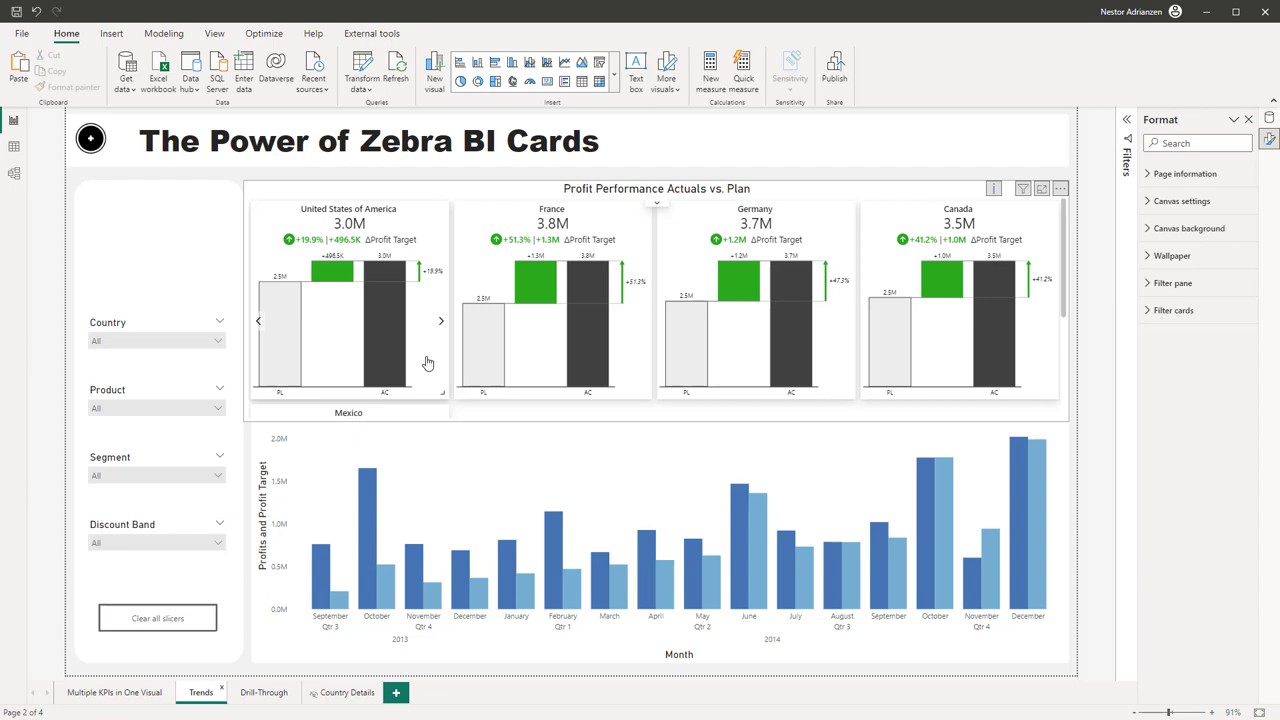
{"action": "left_click", "coordinate": [431, 193]}
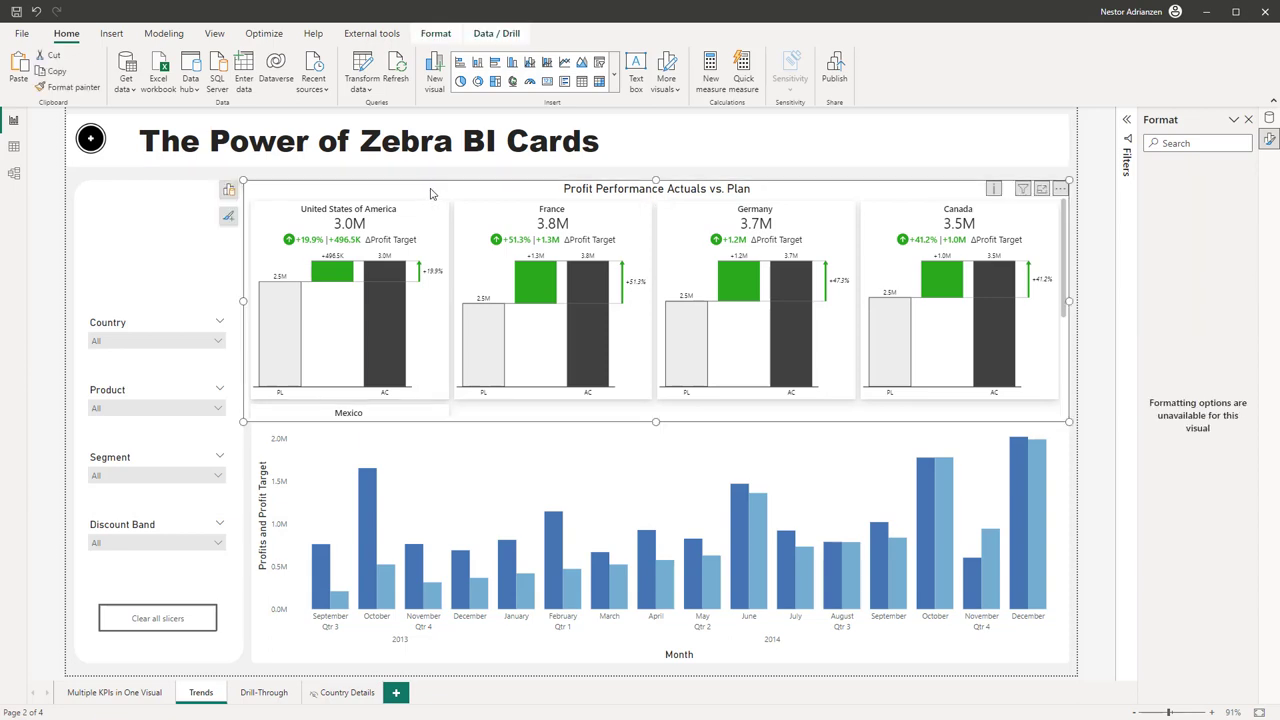
{"action": "left_click", "coordinate": [229, 189]}
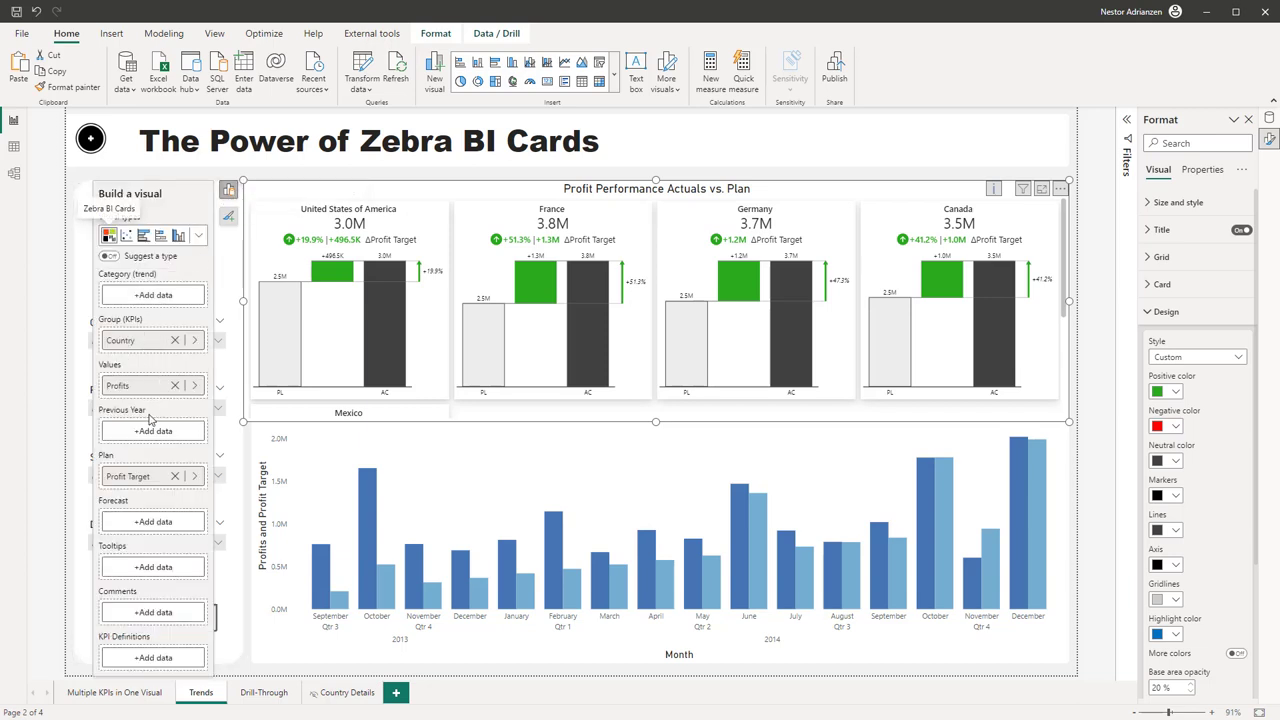
{"action": "left_click", "coordinate": [153, 296]}
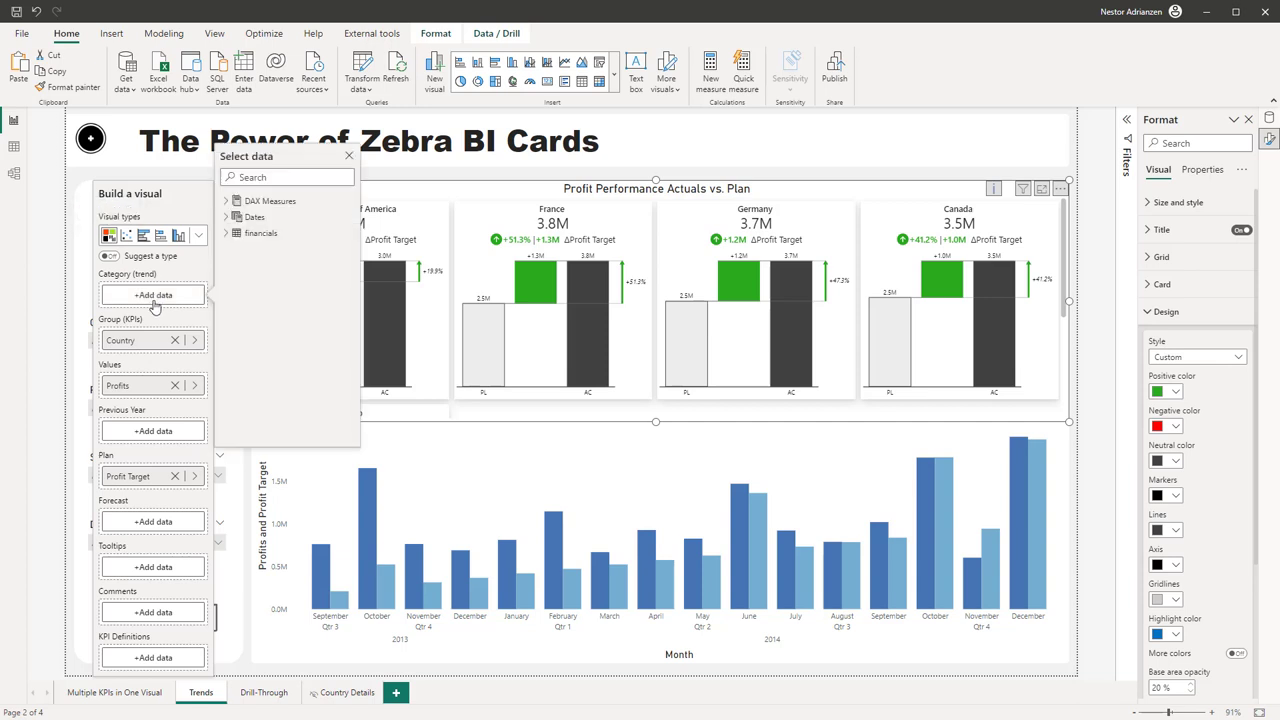
{"action": "left_click", "coordinate": [226, 202]}
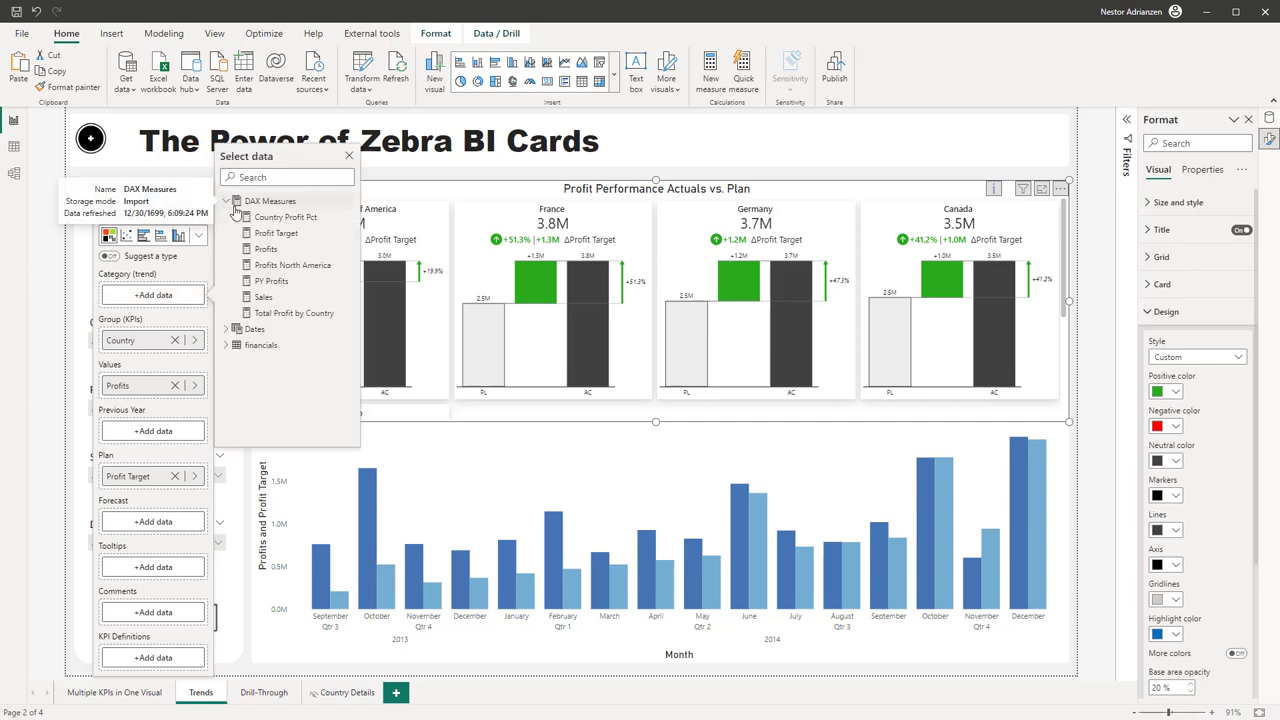
{"action": "left_click", "coordinate": [226, 202]}
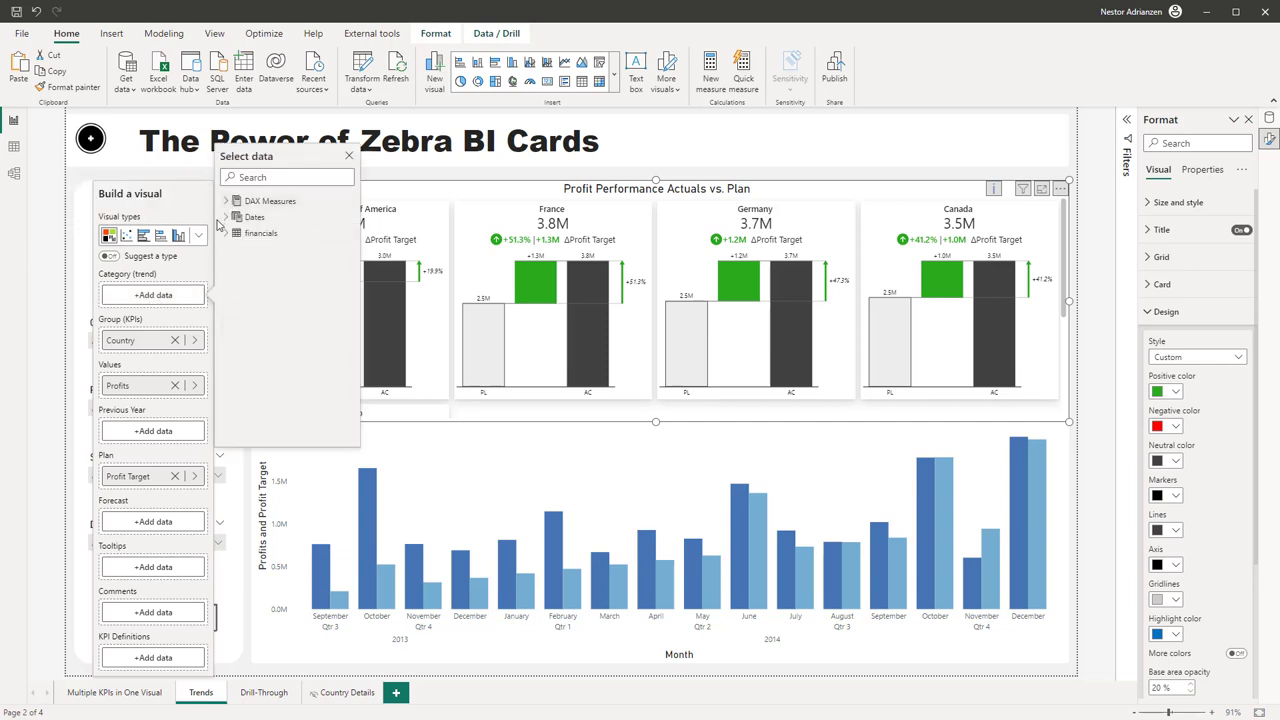
{"action": "left_click", "coordinate": [226, 217]}
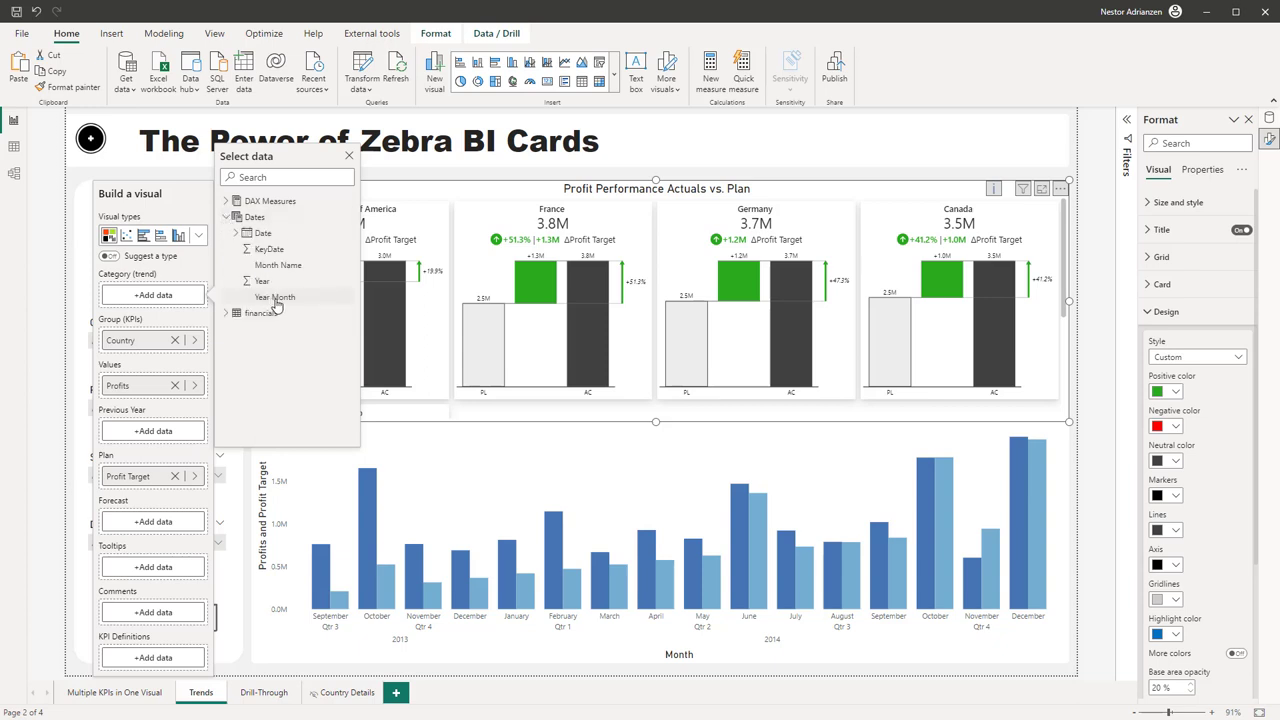
{"action": "left_click", "coordinate": [275, 297]}
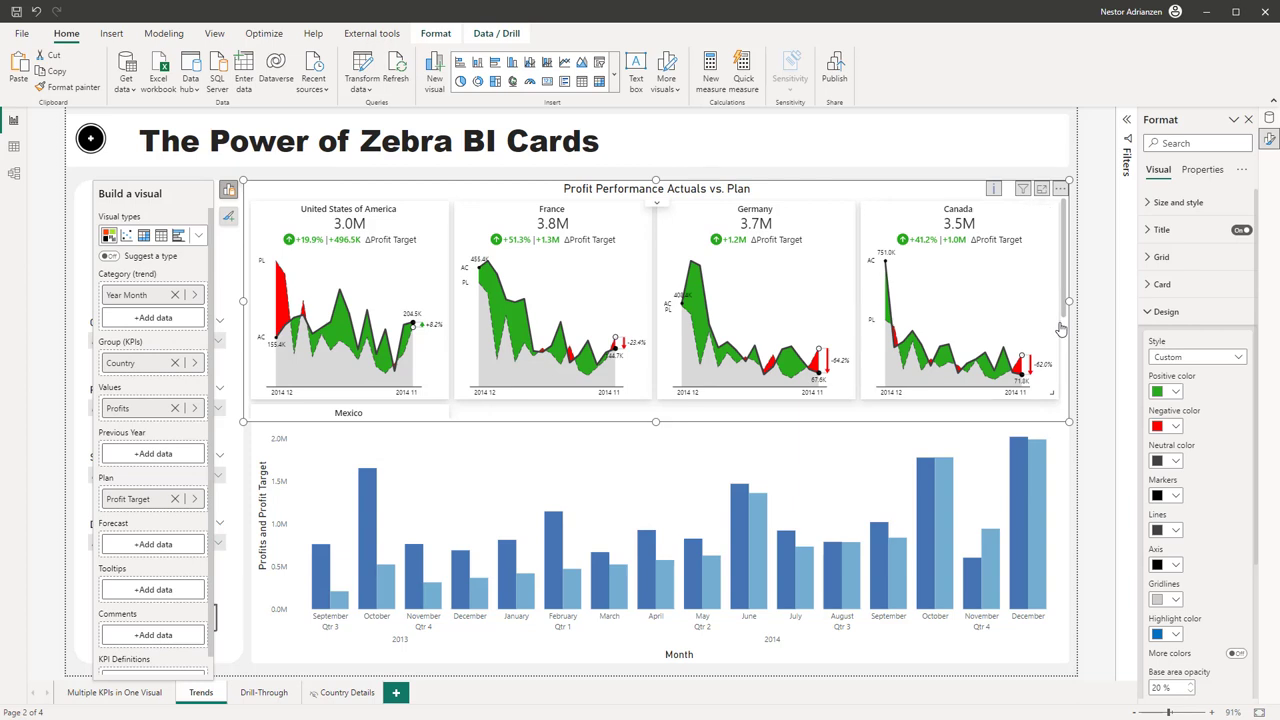
- Sort the Trends card visual by Year Month in ascending order
{"action": "mouse_move", "coordinate": [281, 401]}
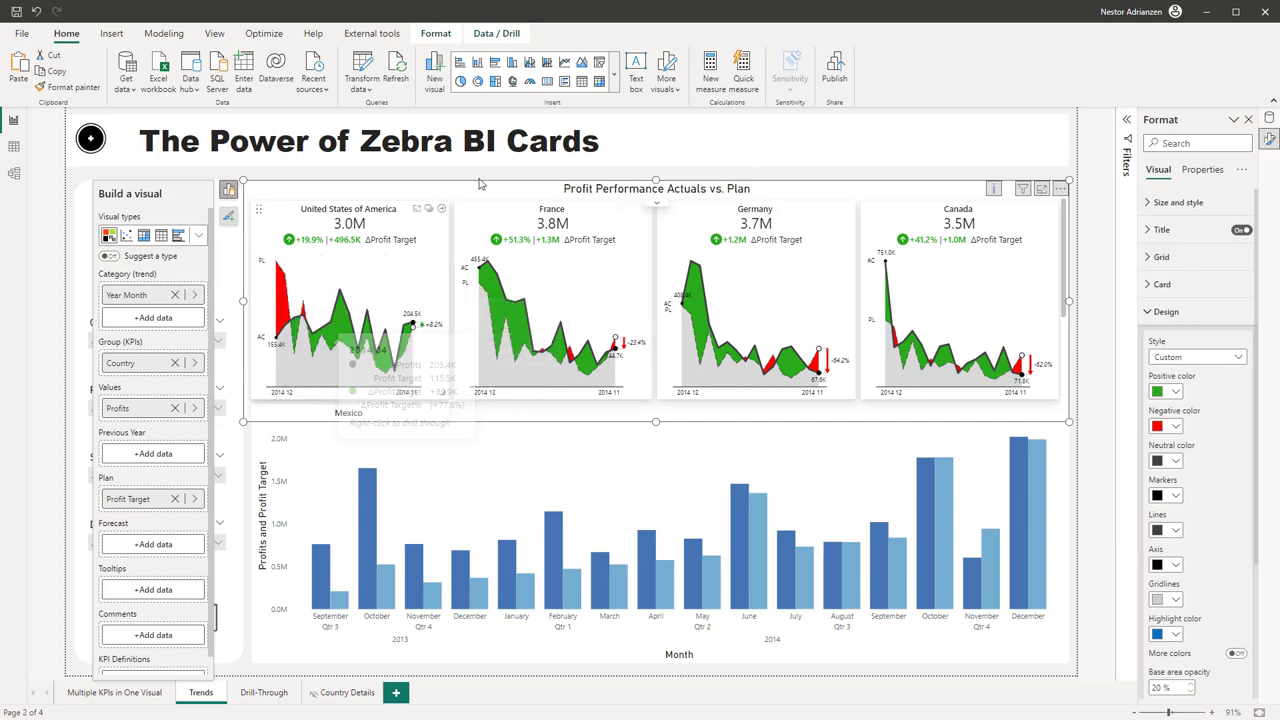
{"action": "left_click", "coordinate": [1061, 190]}
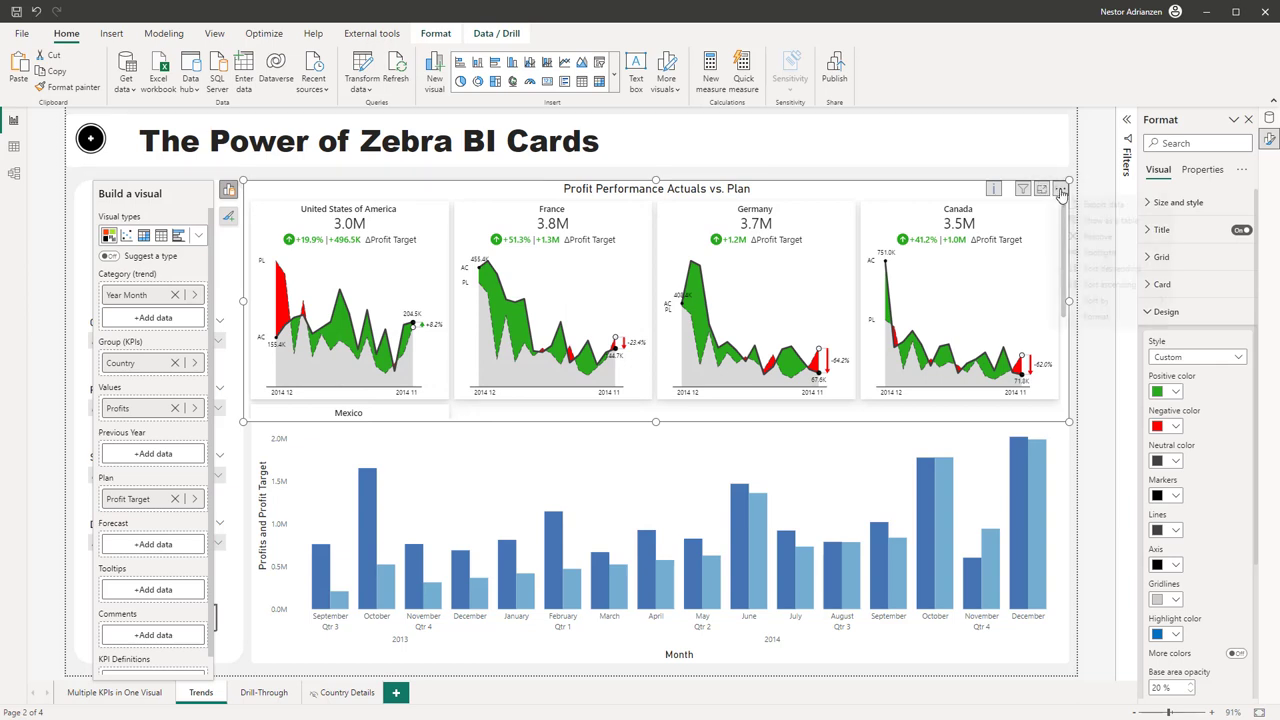
{"action": "mouse_move", "coordinate": [1099, 300]}
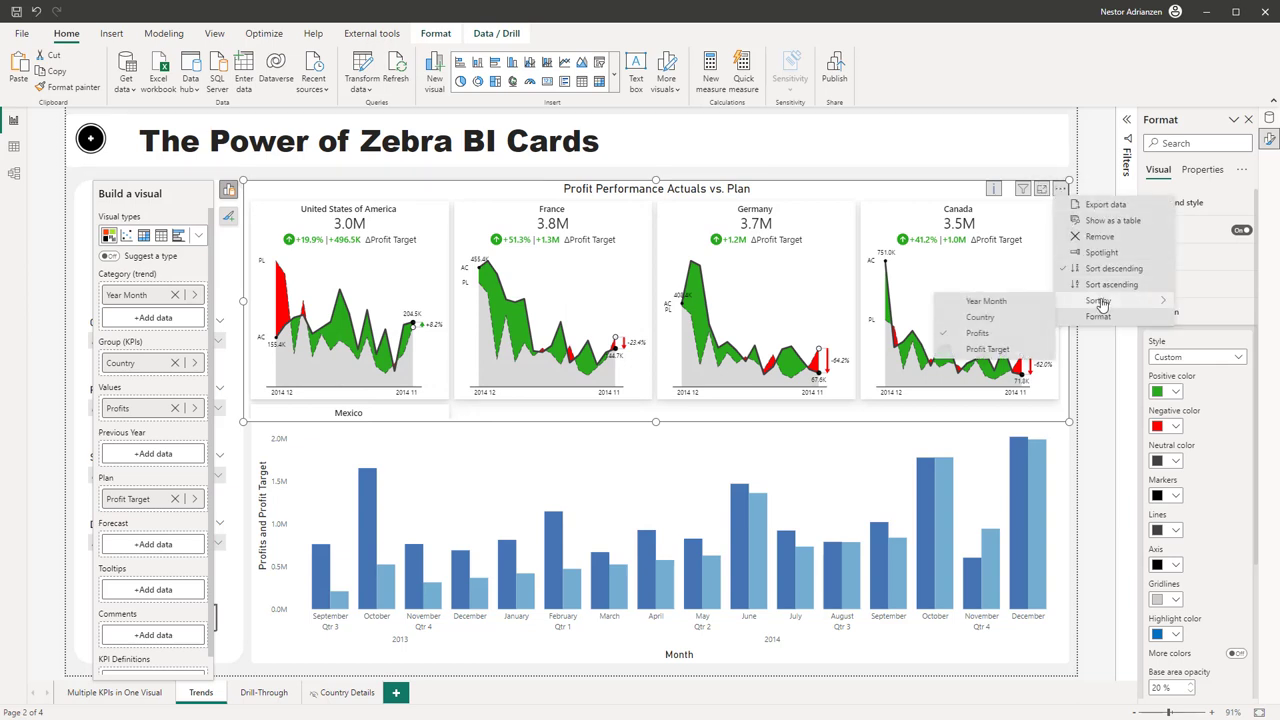
{"action": "left_click", "coordinate": [1020, 304]}
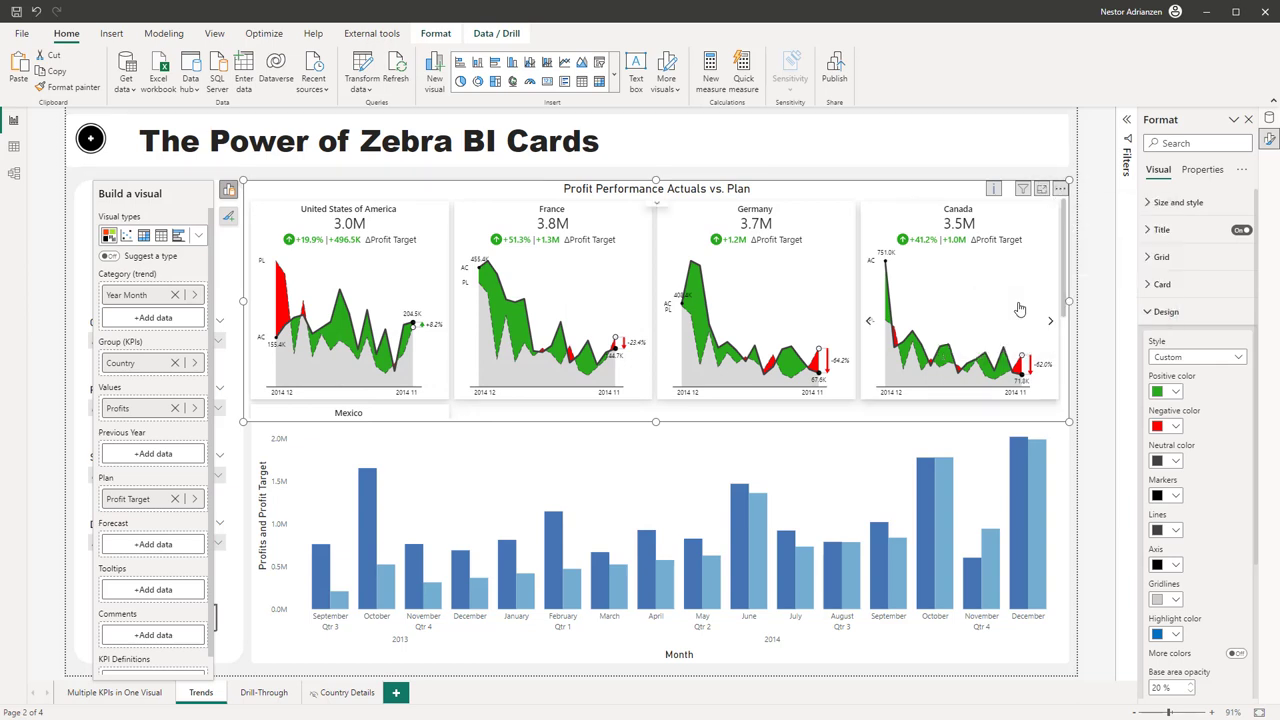
{"action": "left_click", "coordinate": [1061, 190]}
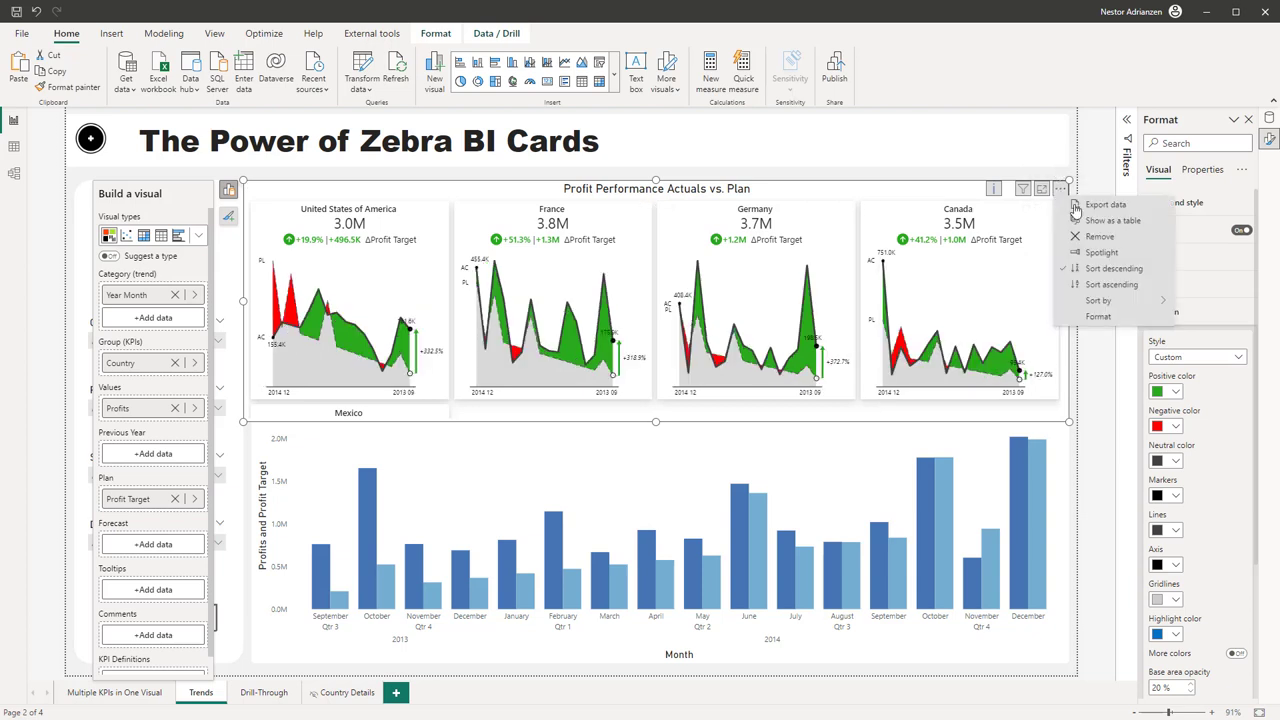
{"action": "left_click", "coordinate": [1127, 289]}
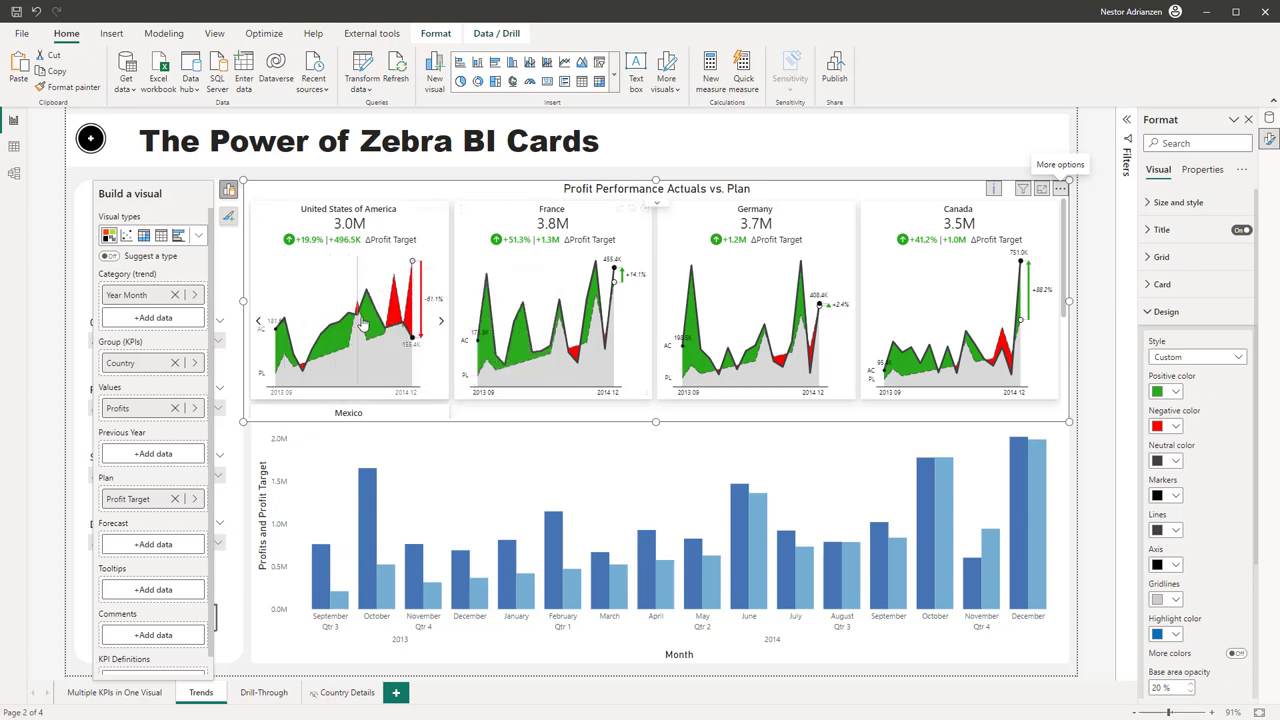
- Shrink the card visual to clear the Profits and Profit Target Over Time chart and align its left edge with that chart
{"action": "mouse_move", "coordinate": [413, 270]}
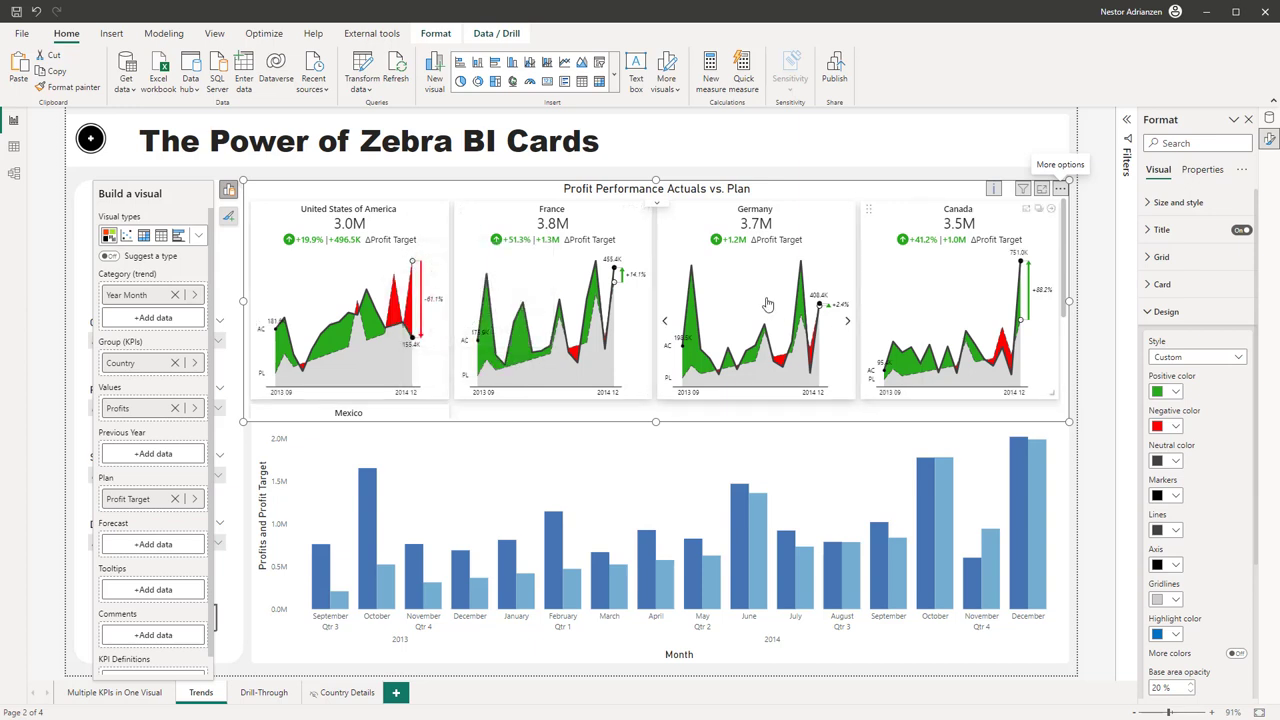
{"action": "mouse_move", "coordinate": [800, 259]}
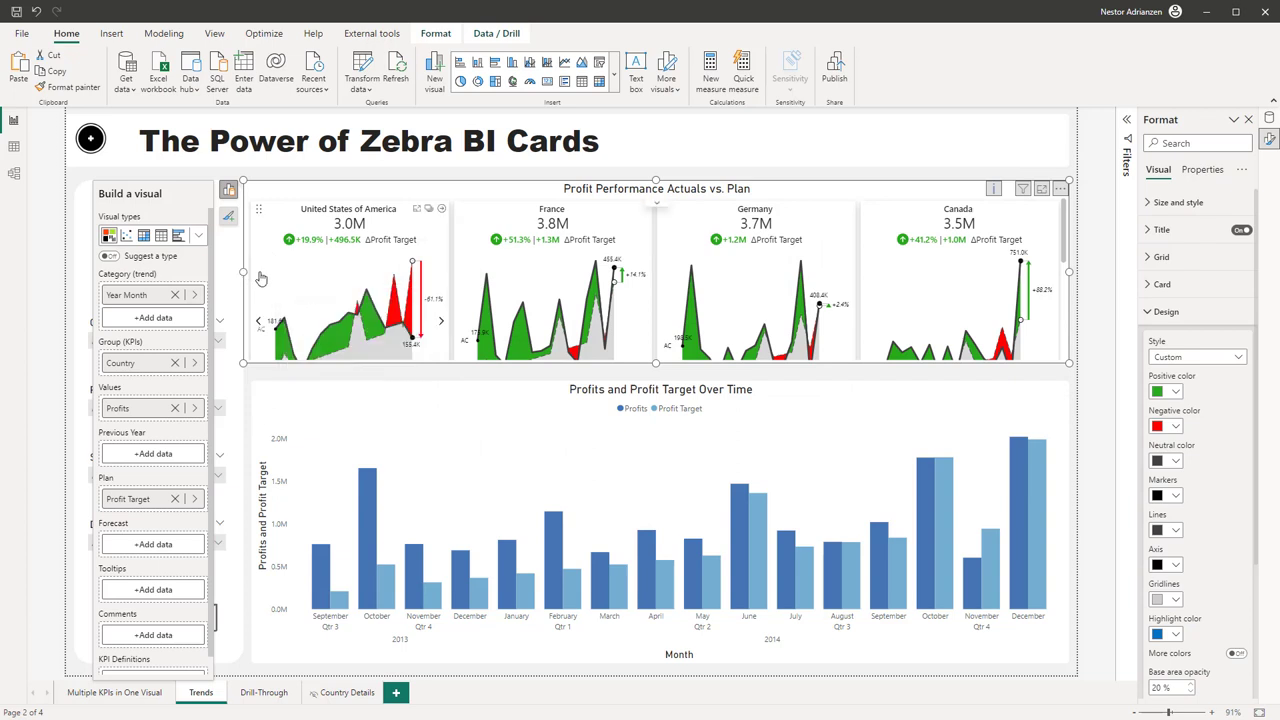
{"action": "left_click_drag", "start_coordinate": [252, 278], "coordinate": [255, 281]}
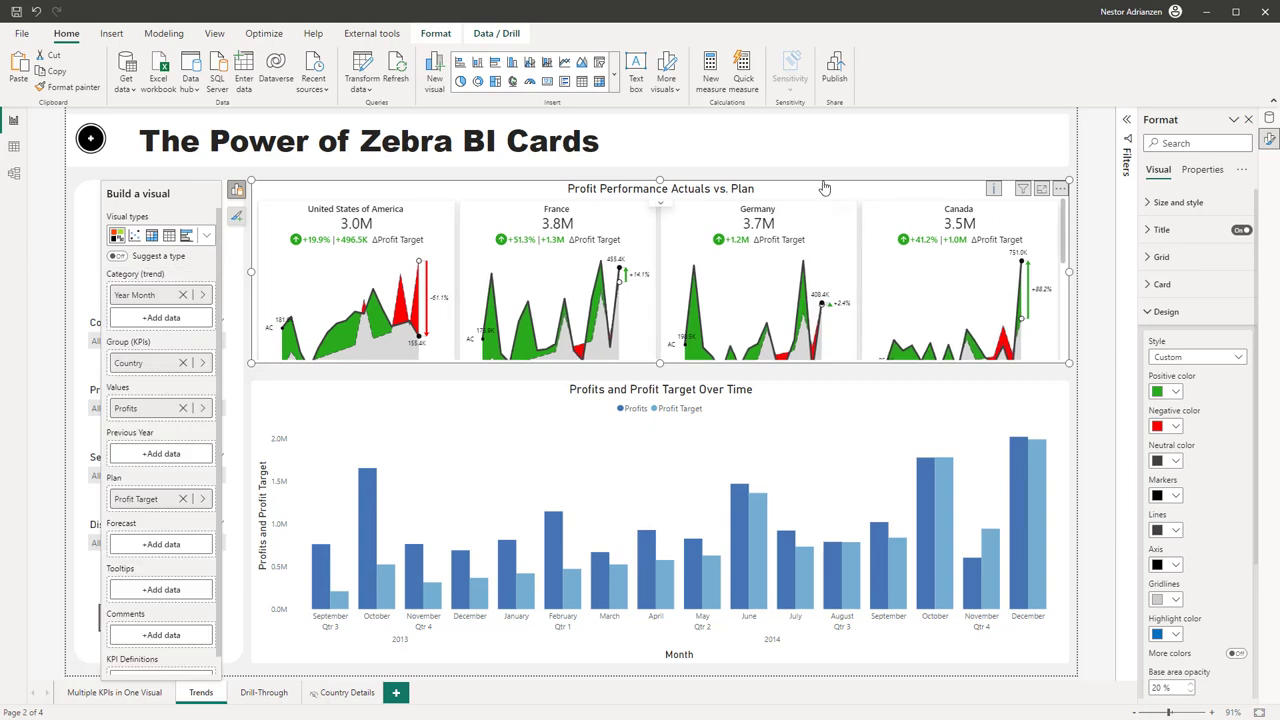
- Try suppressing the charts in the visual's card settings, then restore them
{"action": "left_click", "coordinate": [237, 219]}
{"action": "left_click", "coordinate": [150, 283]}
{"action": "left_click", "coordinate": [1148, 313]}
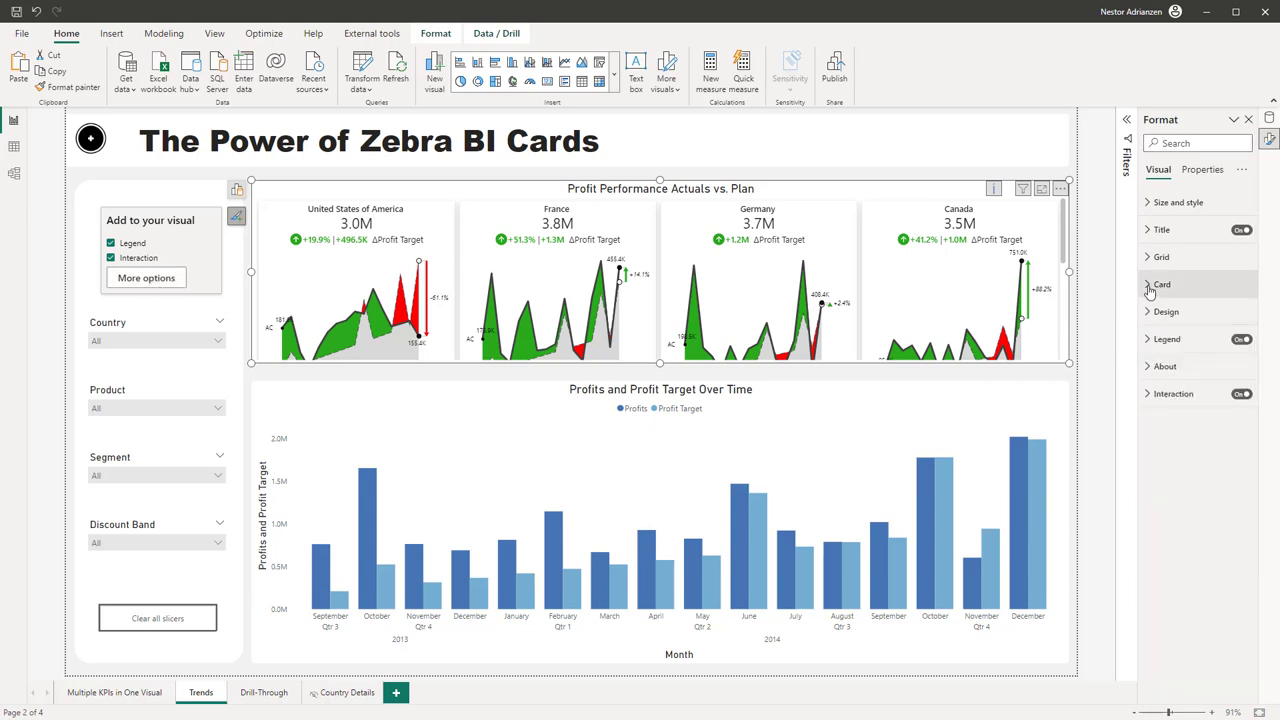
{"action": "left_click", "coordinate": [1150, 287]}
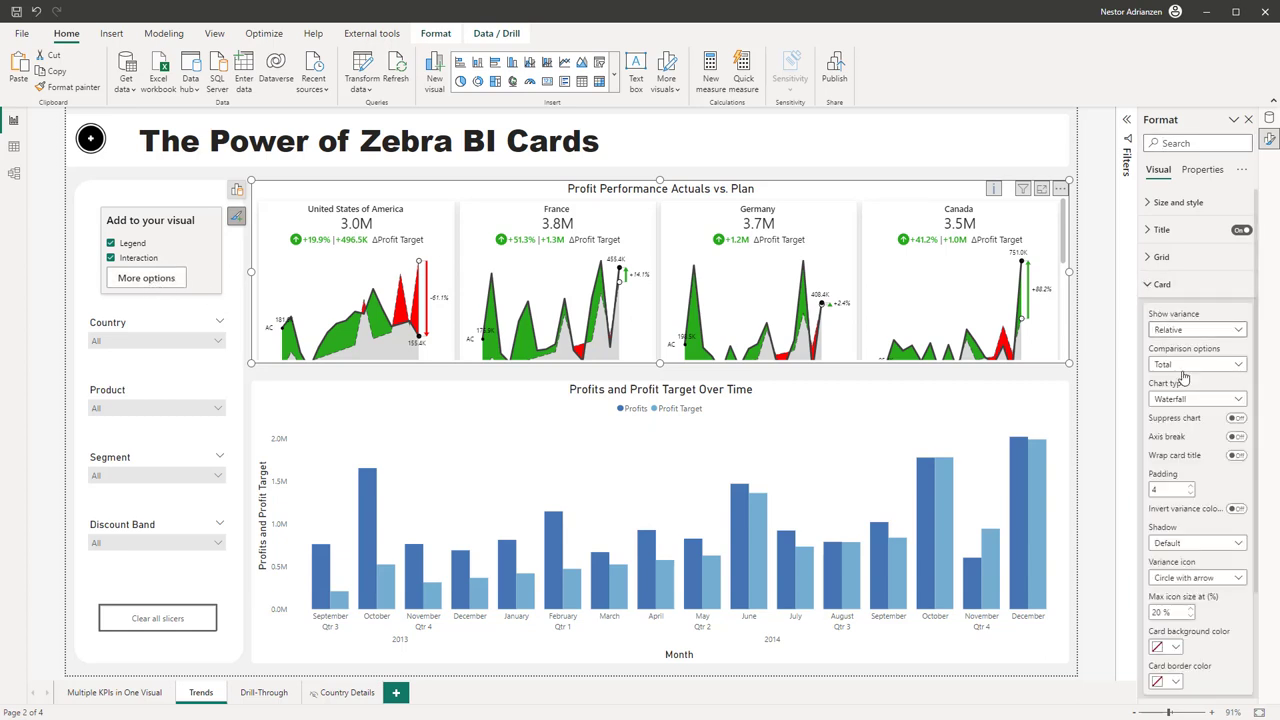
{"action": "left_click", "coordinate": [1237, 419]}
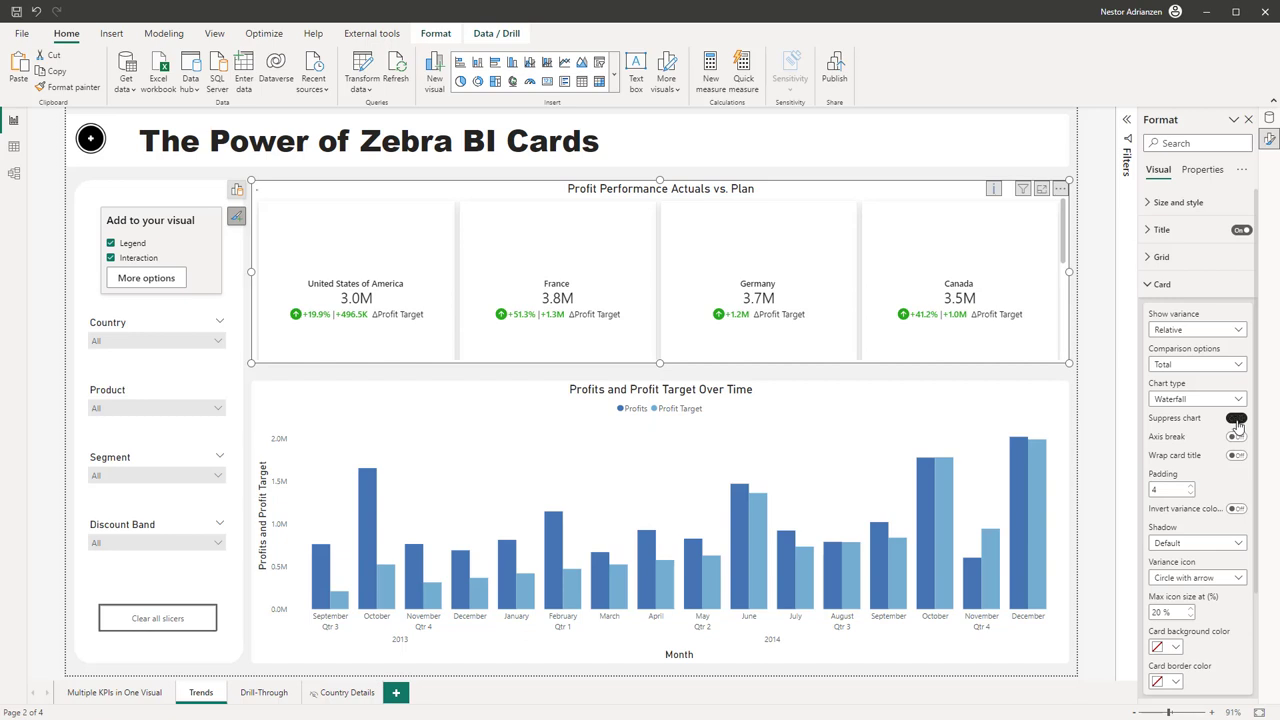
{"action": "left_click", "coordinate": [1237, 419]}
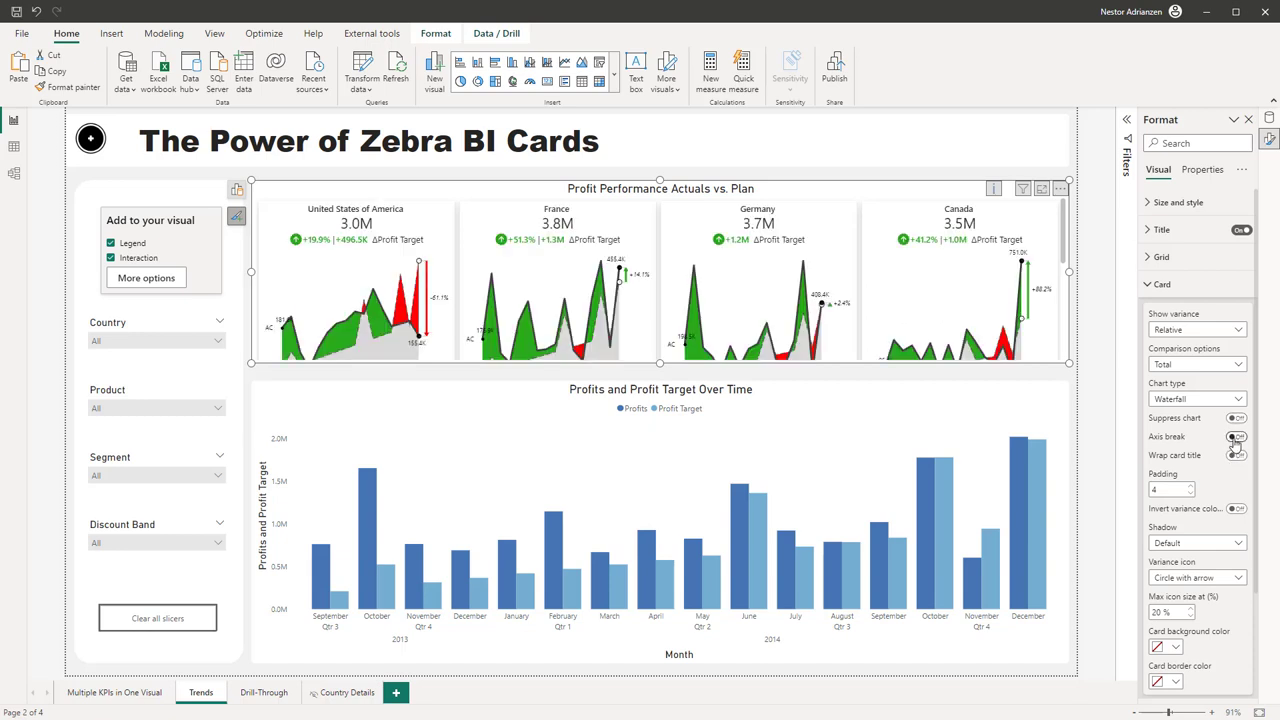
- Turn on the axis break for the country cards and check the trend charts
{"action": "left_click", "coordinate": [1237, 438]}
{"action": "scroll", "coordinate": [815, 278], "scroll_direction": "down", "scroll_amount": 1}
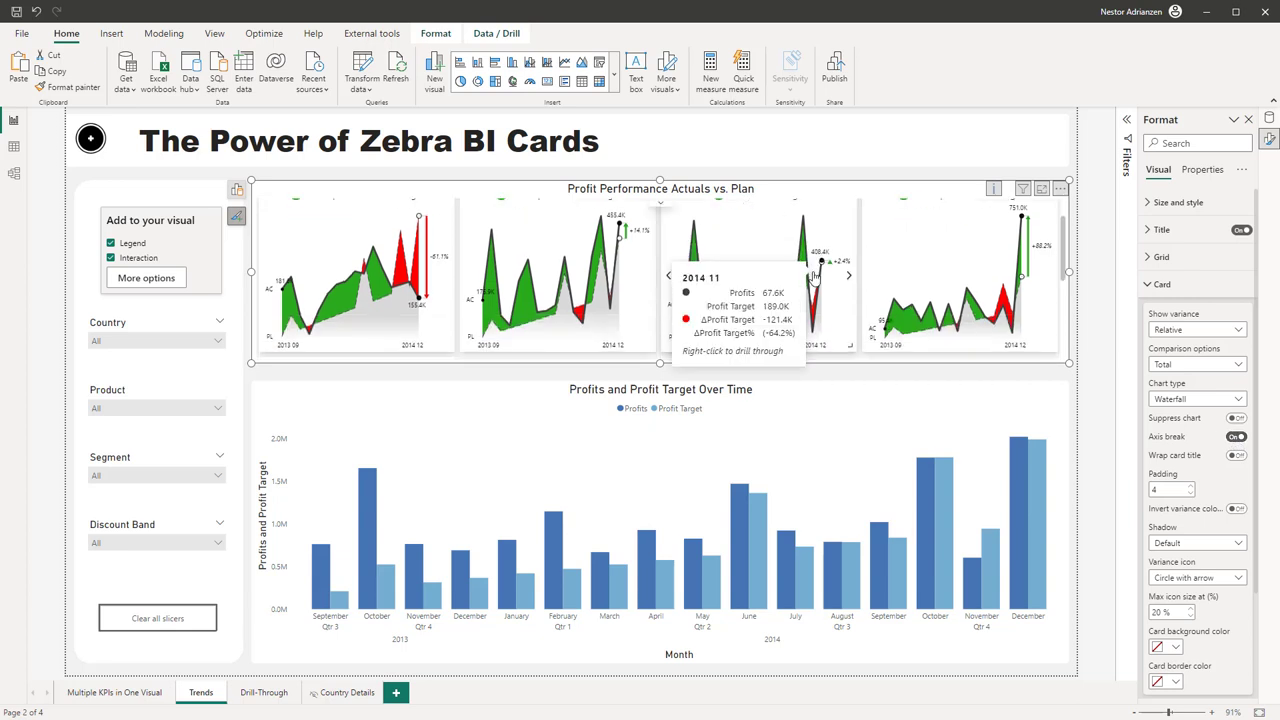
{"action": "scroll", "coordinate": [815, 278], "scroll_direction": "up", "scroll_amount": 1}
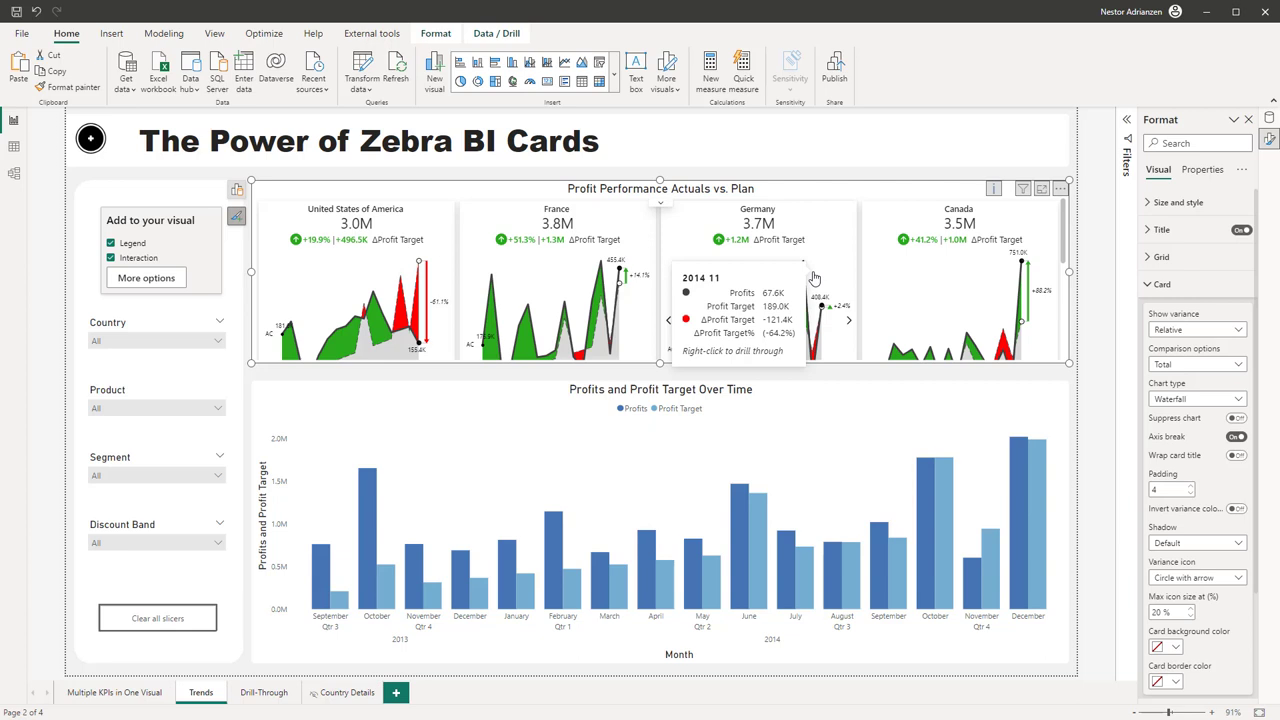
- Drill through from the France card on the Drill-Through page to Country Details and examine its monthly profit trend
{"action": "left_click", "coordinate": [266, 696]}
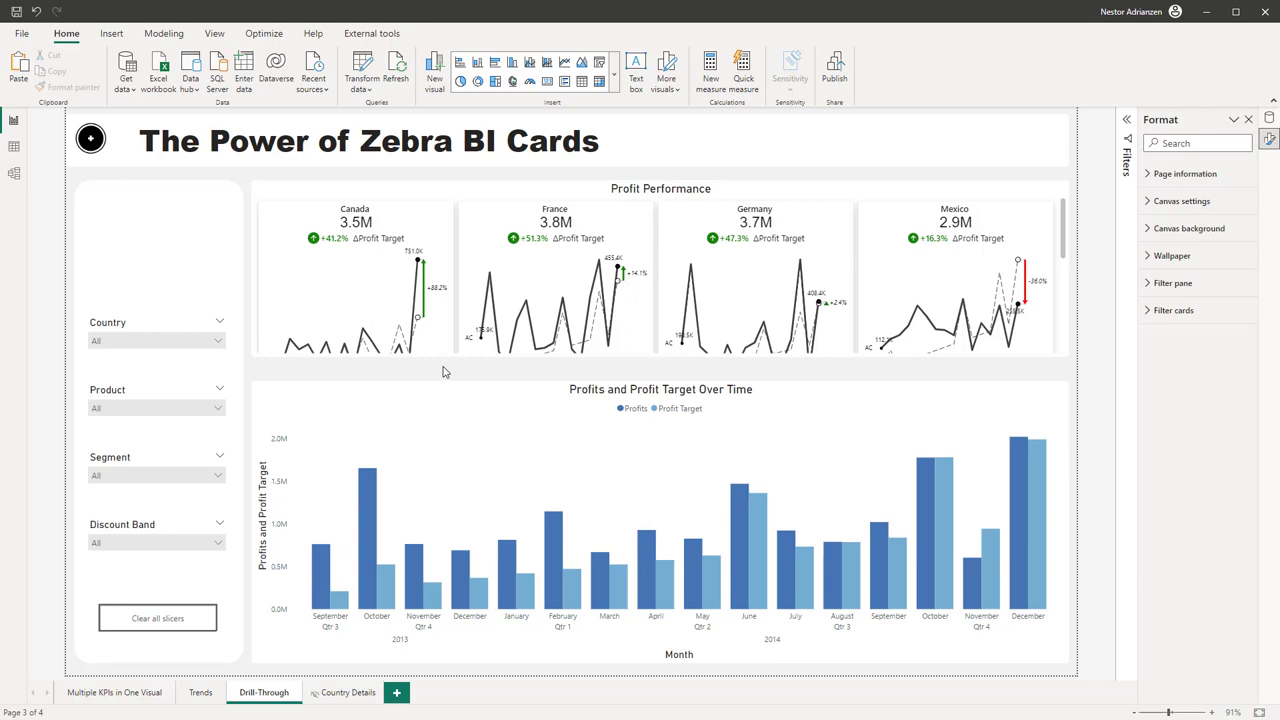
{"action": "left_click", "coordinate": [359, 700]}
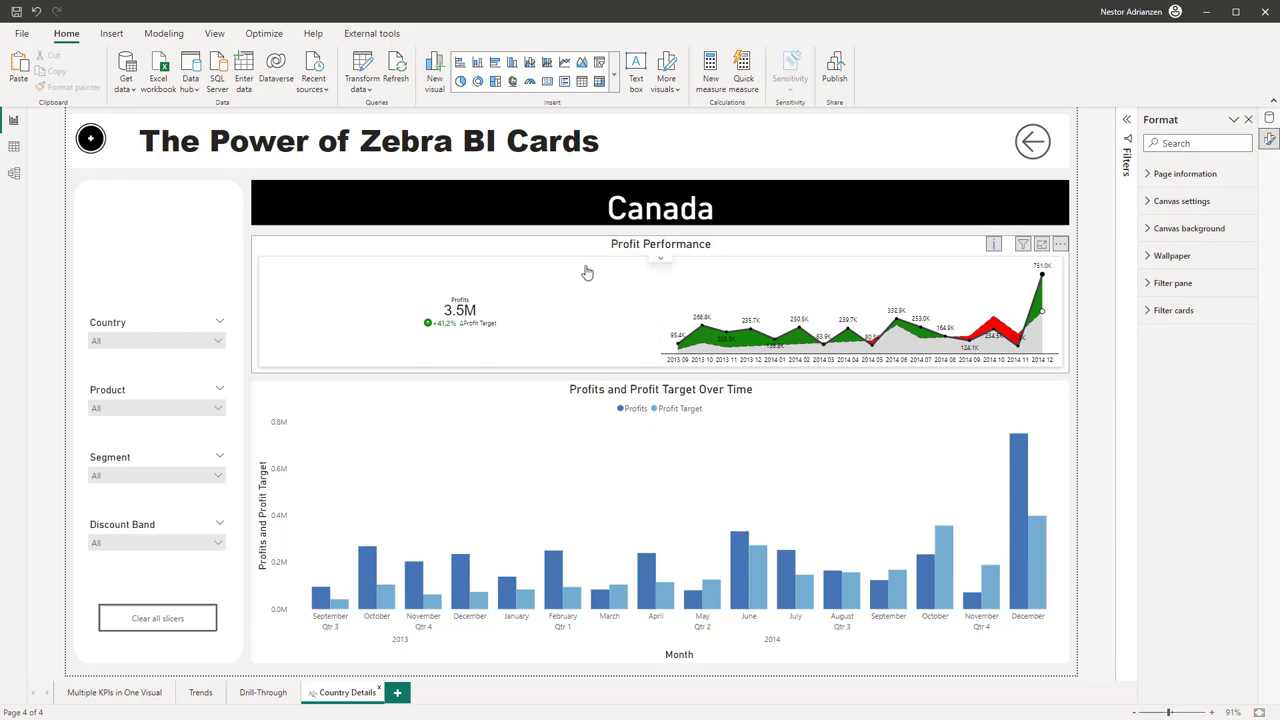
{"action": "left_click", "coordinate": [265, 693]}
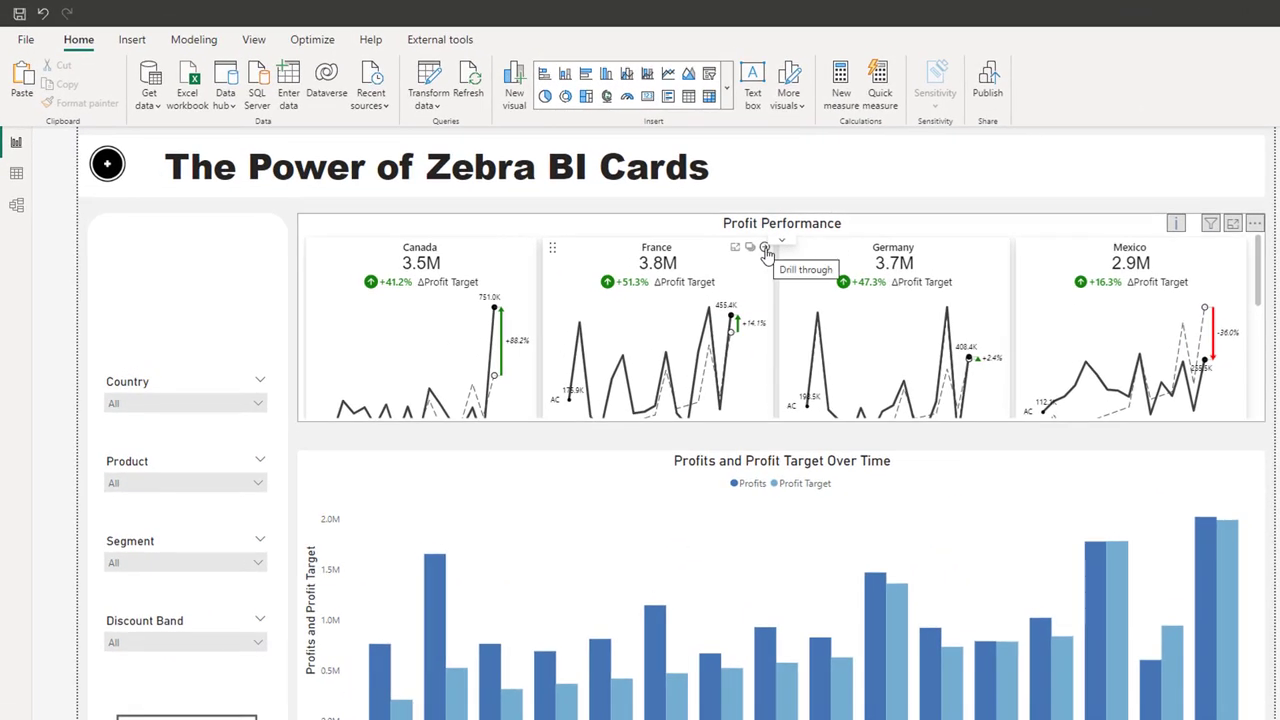
{"action": "right_click", "coordinate": [765, 253]}
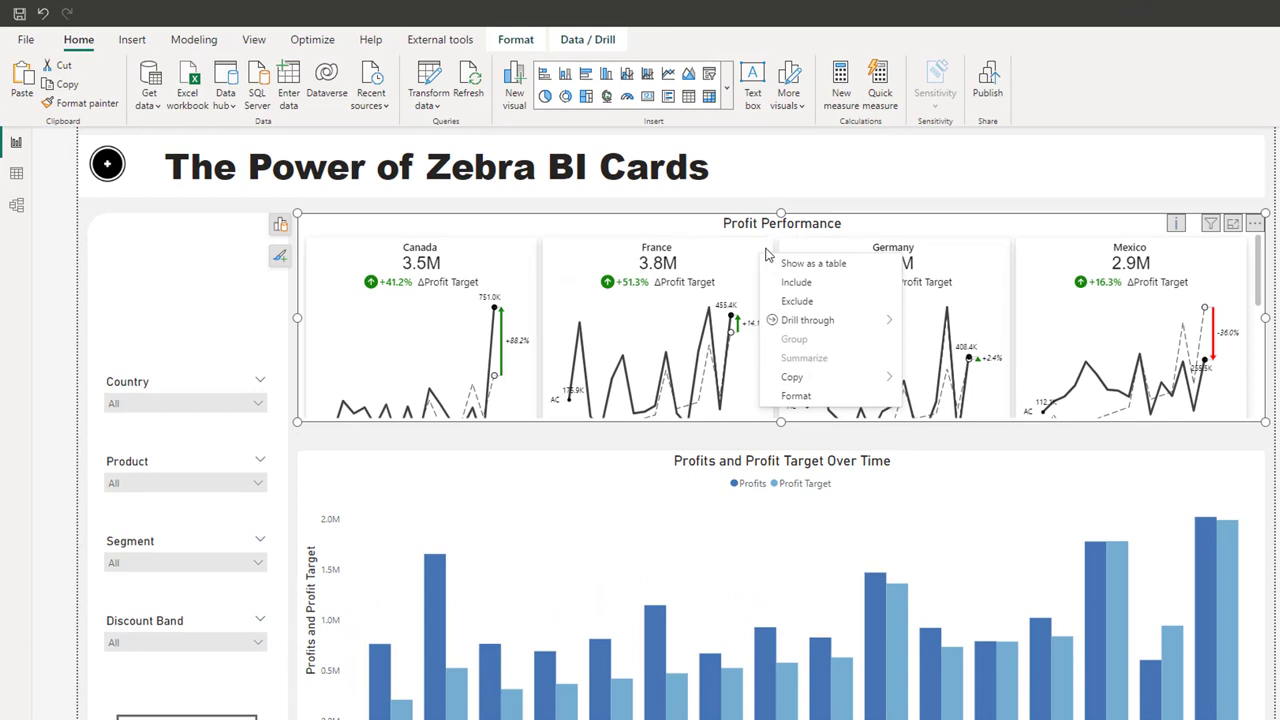
{"action": "mouse_move", "coordinate": [863, 329]}
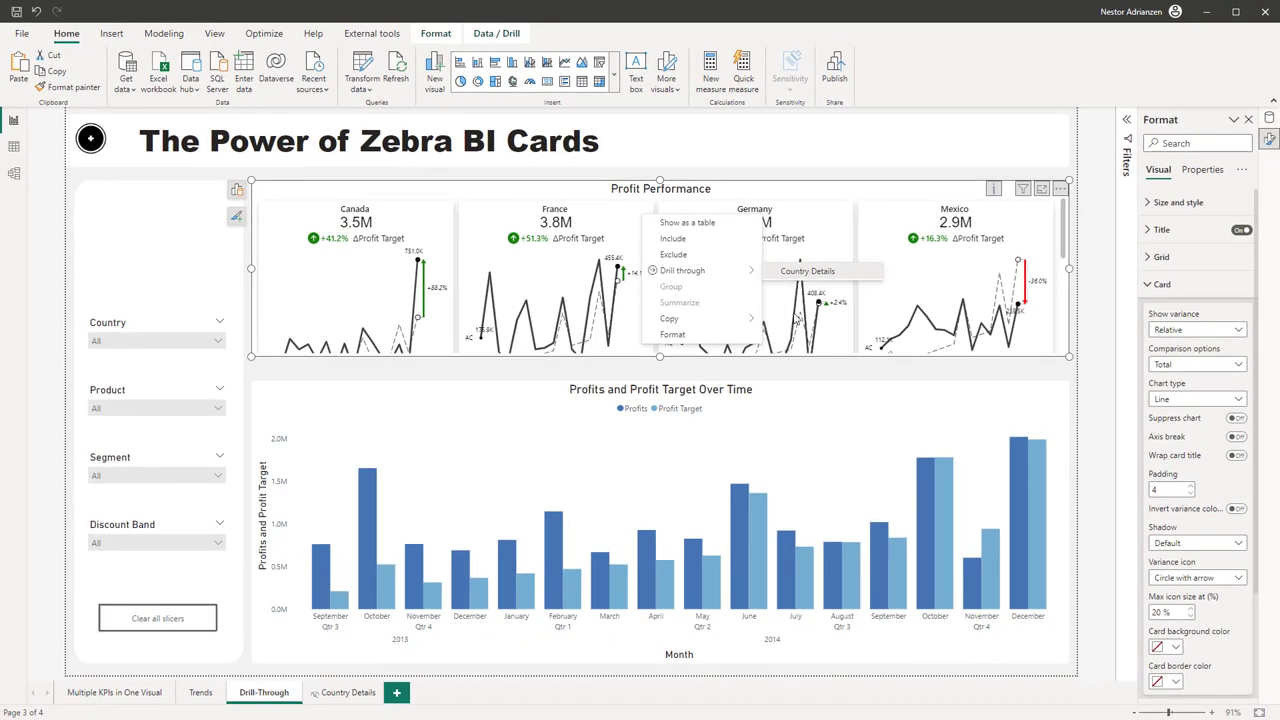
{"action": "left_click", "coordinate": [787, 280]}
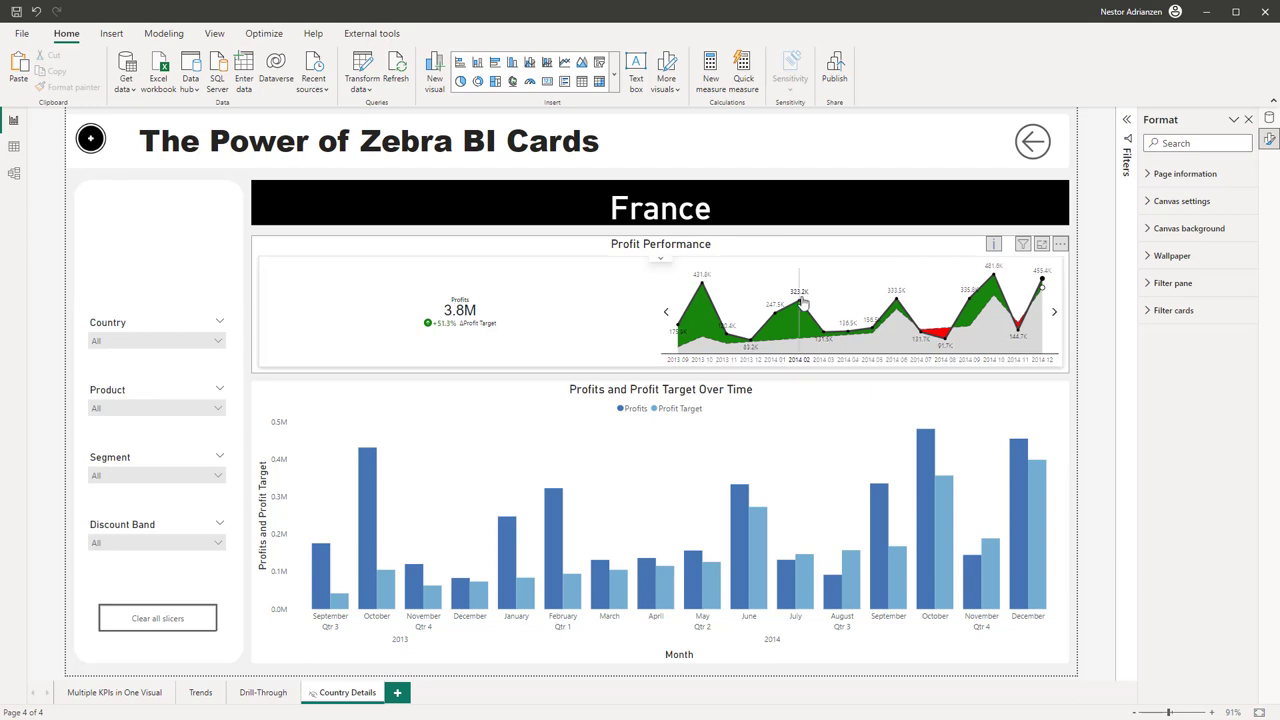
{"action": "mouse_move", "coordinate": [667, 331]}
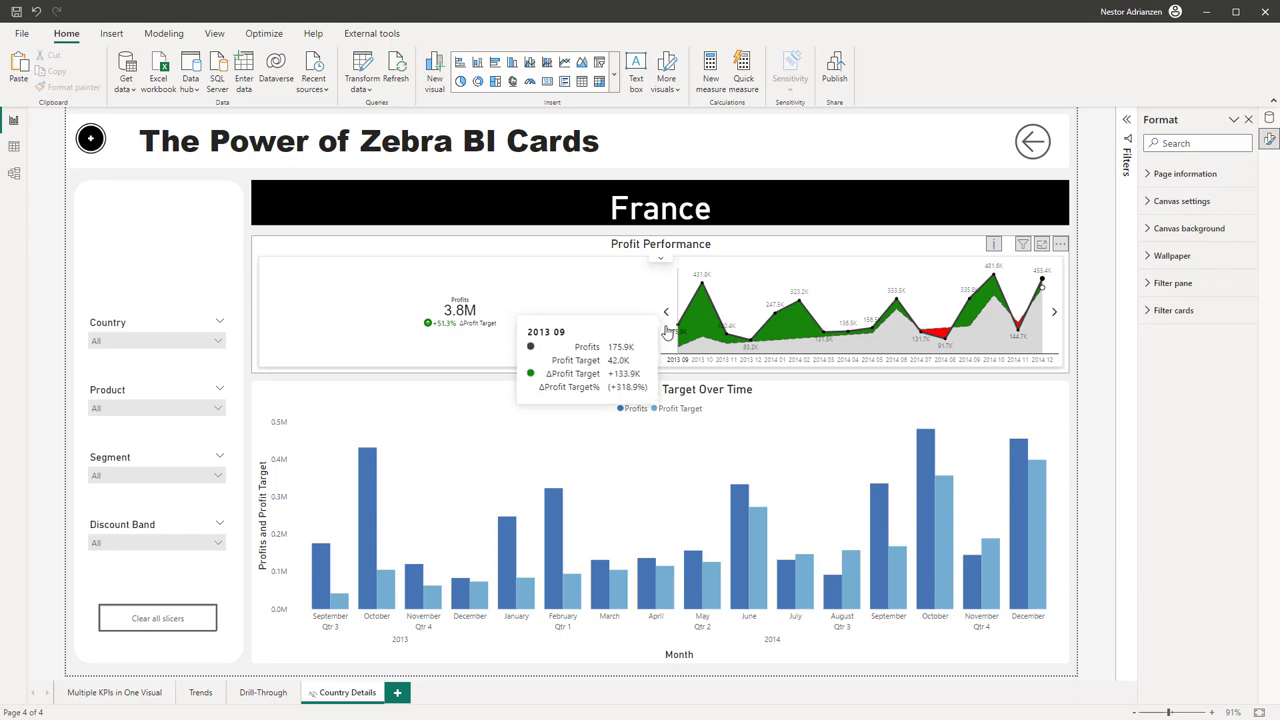
{"action": "mouse_move", "coordinate": [706, 287]}
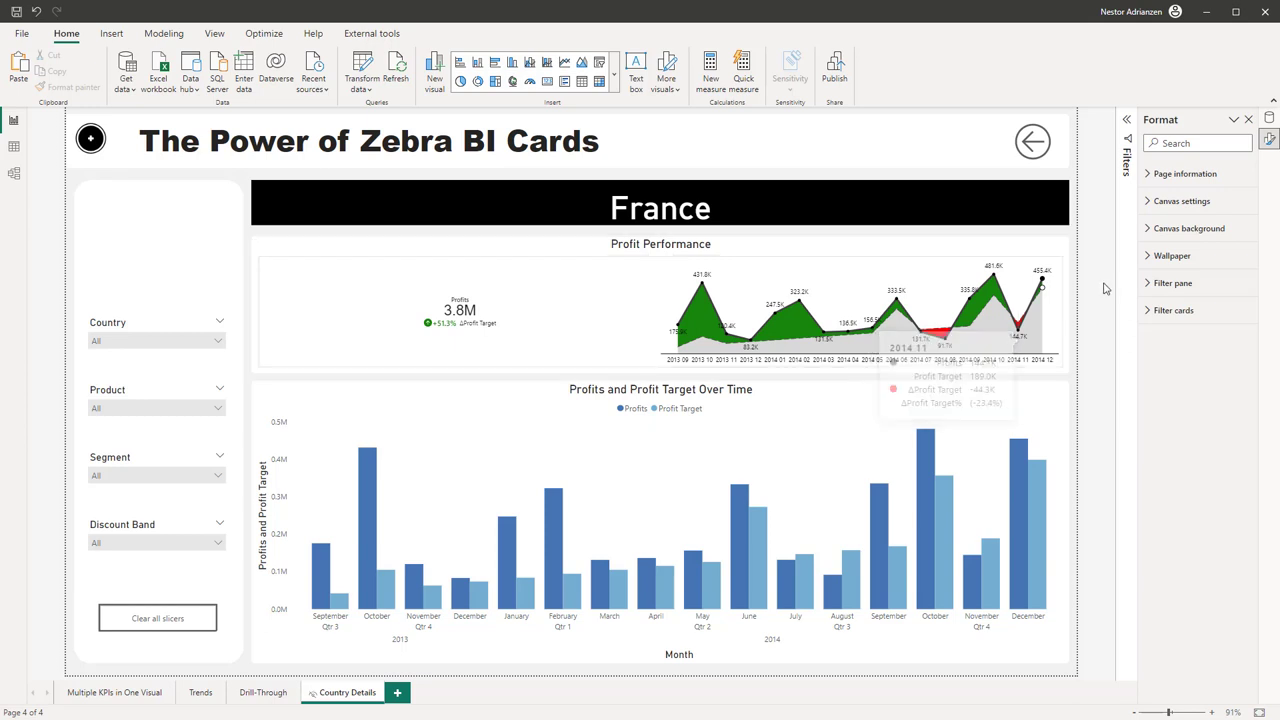
- Return from the France details on the Country Details page to the Drill-Through page using the report's back arrow
{"action": "left_click", "coordinate": [1032, 148], "text": "ctrl"}
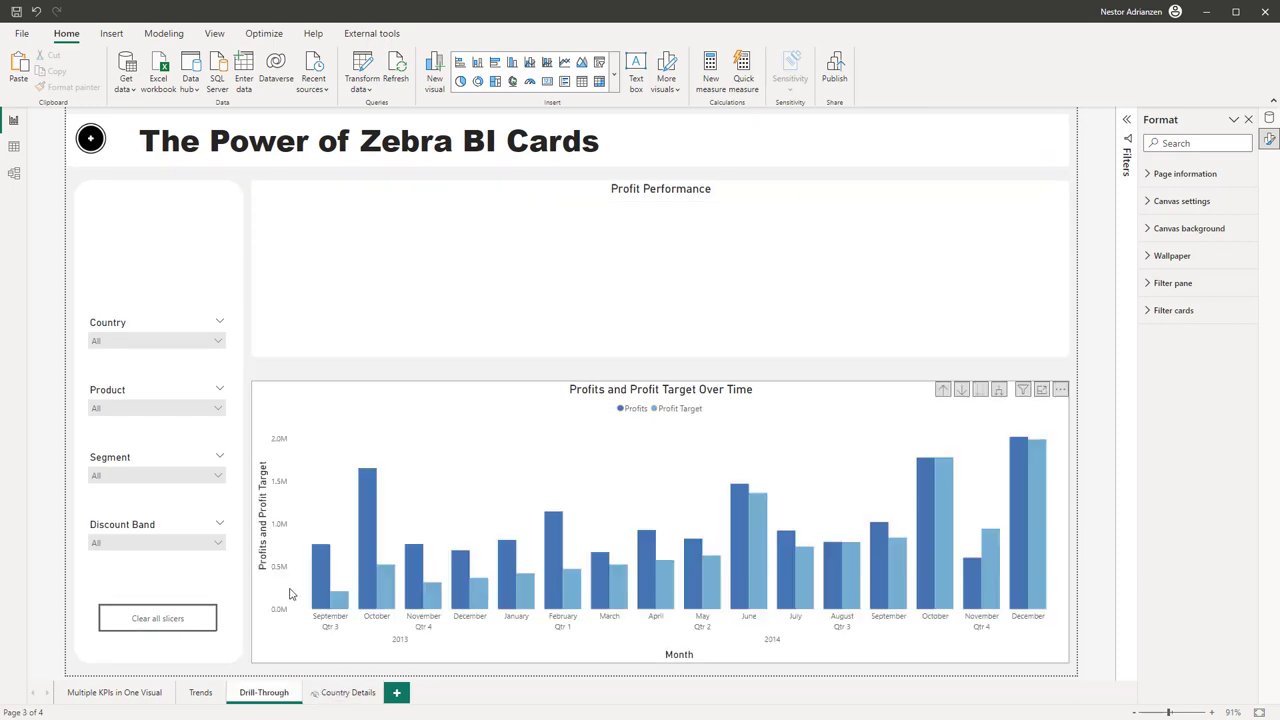
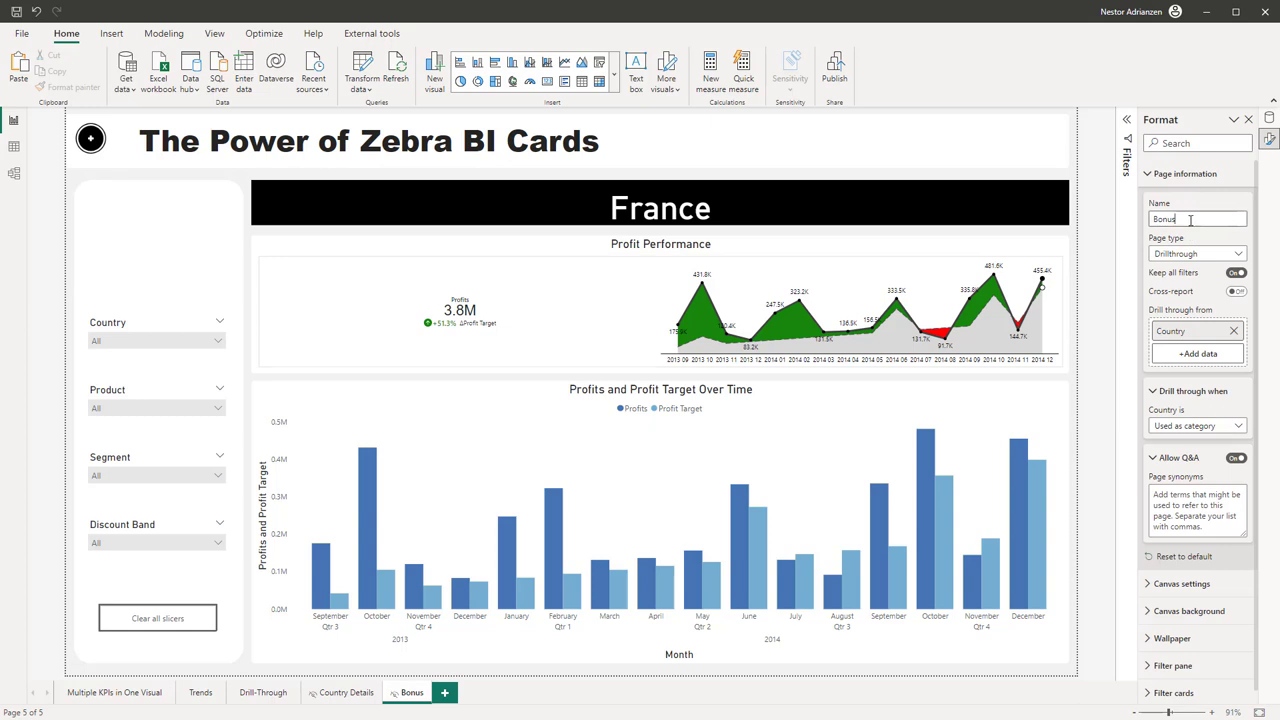
- Set the Bonus page's type to Drillthrough, then remove and re-add Country from the financials table as its drill-through field
{"action": "left_click", "coordinate": [1227, 259]}
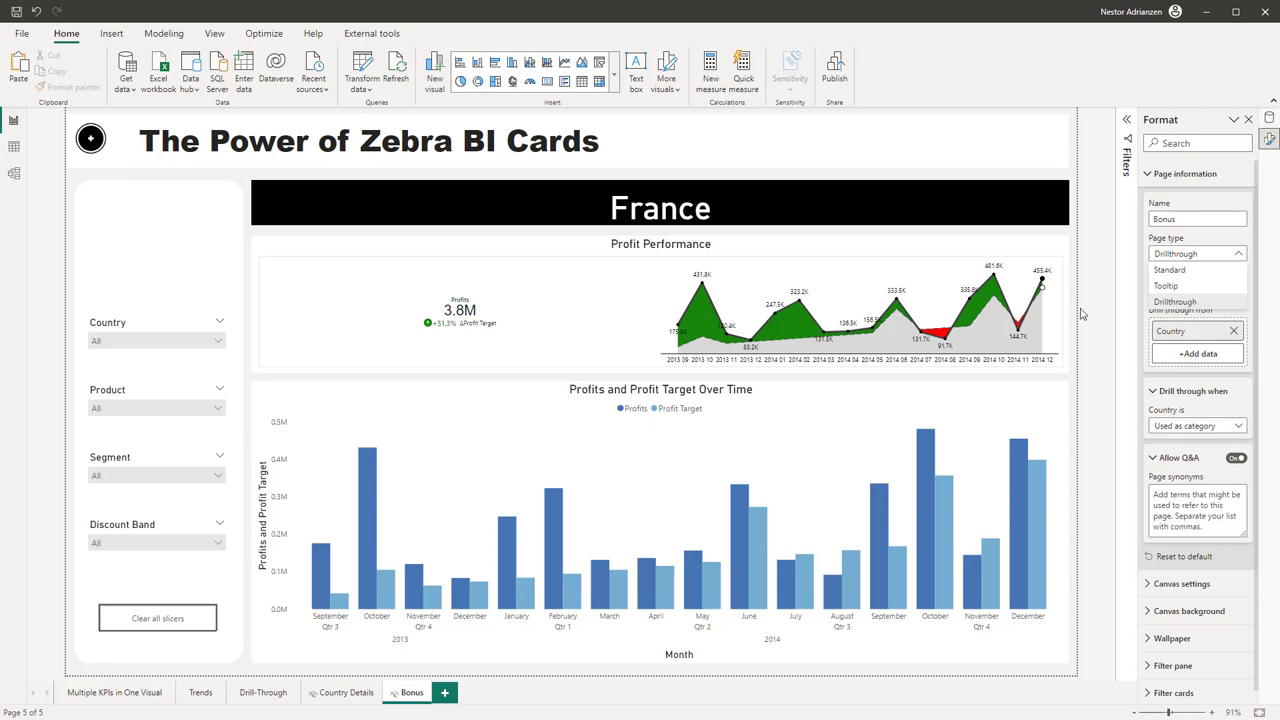
{"action": "left_click", "coordinate": [1187, 302]}
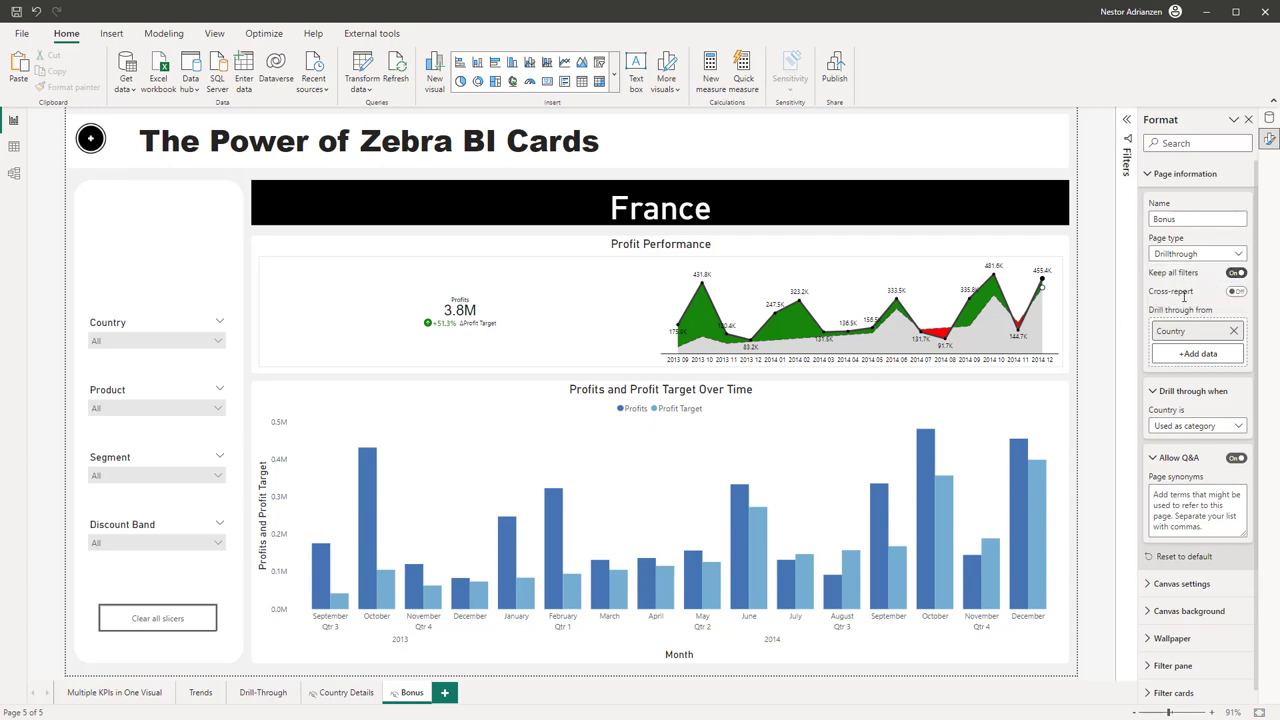
{"action": "left_click", "coordinate": [1235, 332]}
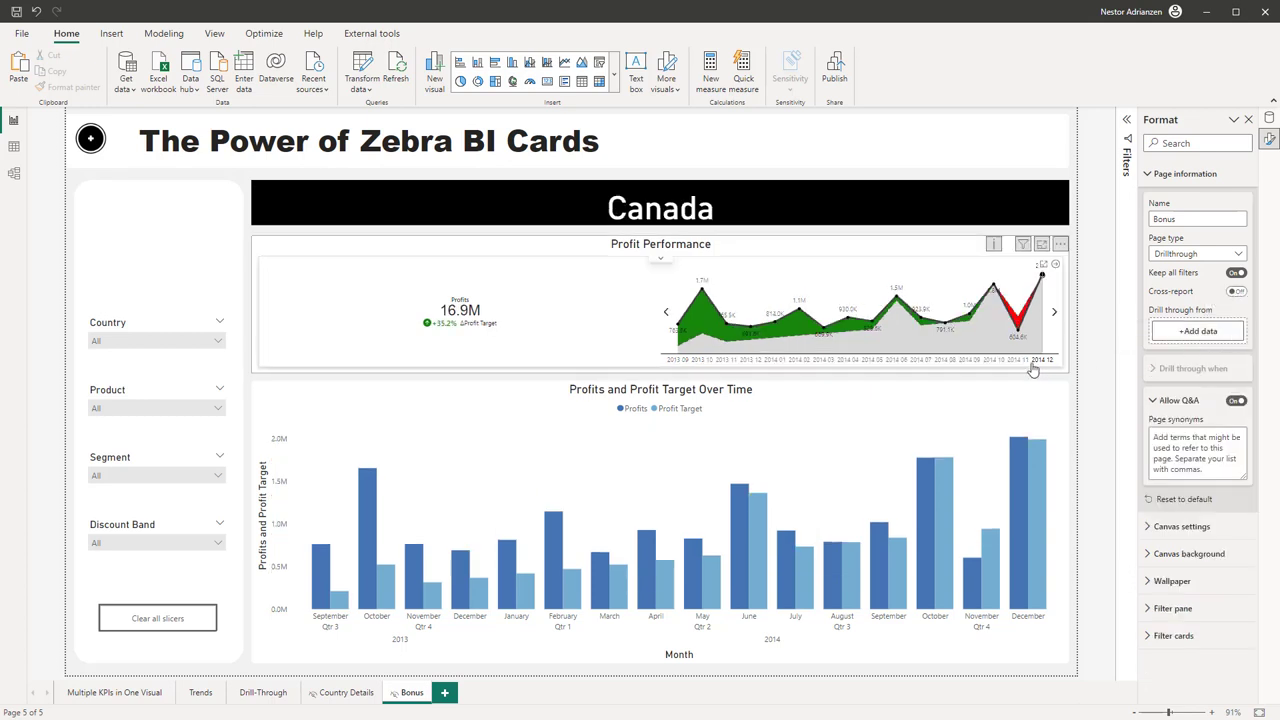
{"action": "mouse_move", "coordinate": [1033, 370]}
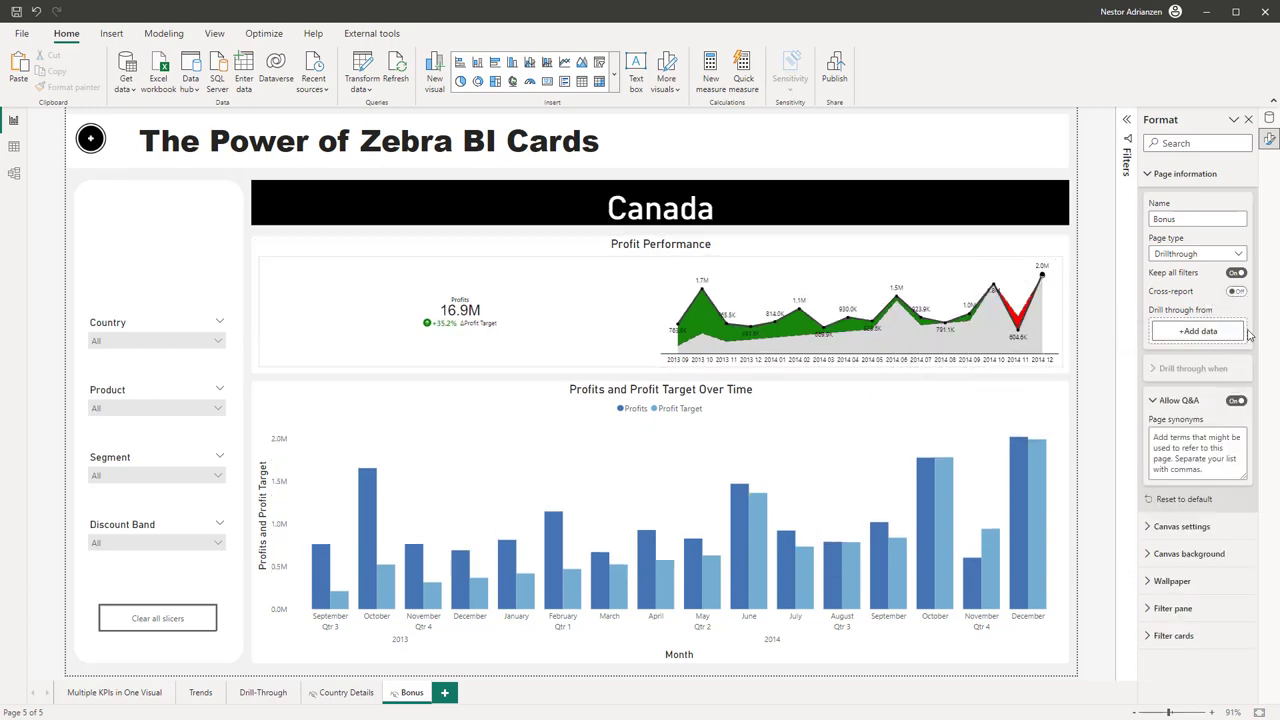
{"action": "left_click", "coordinate": [1197, 334]}
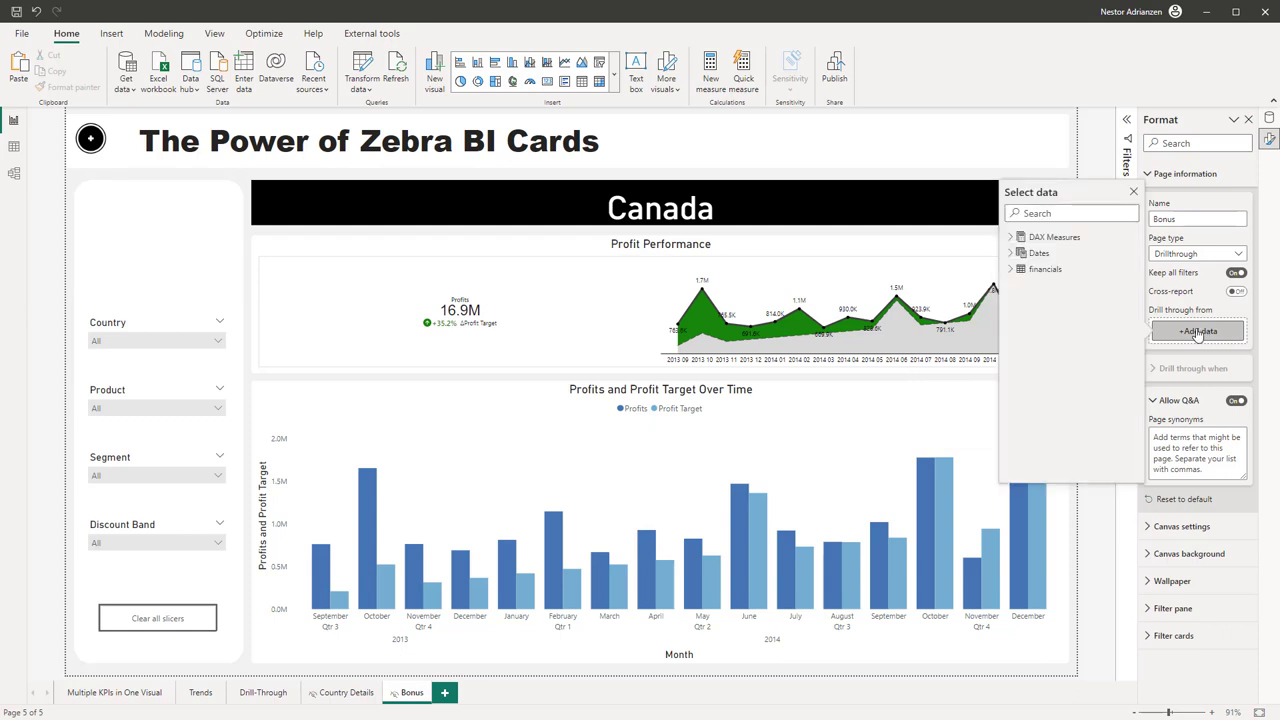
{"action": "left_click", "coordinate": [1014, 276]}
{"action": "left_click", "coordinate": [1048, 318]}
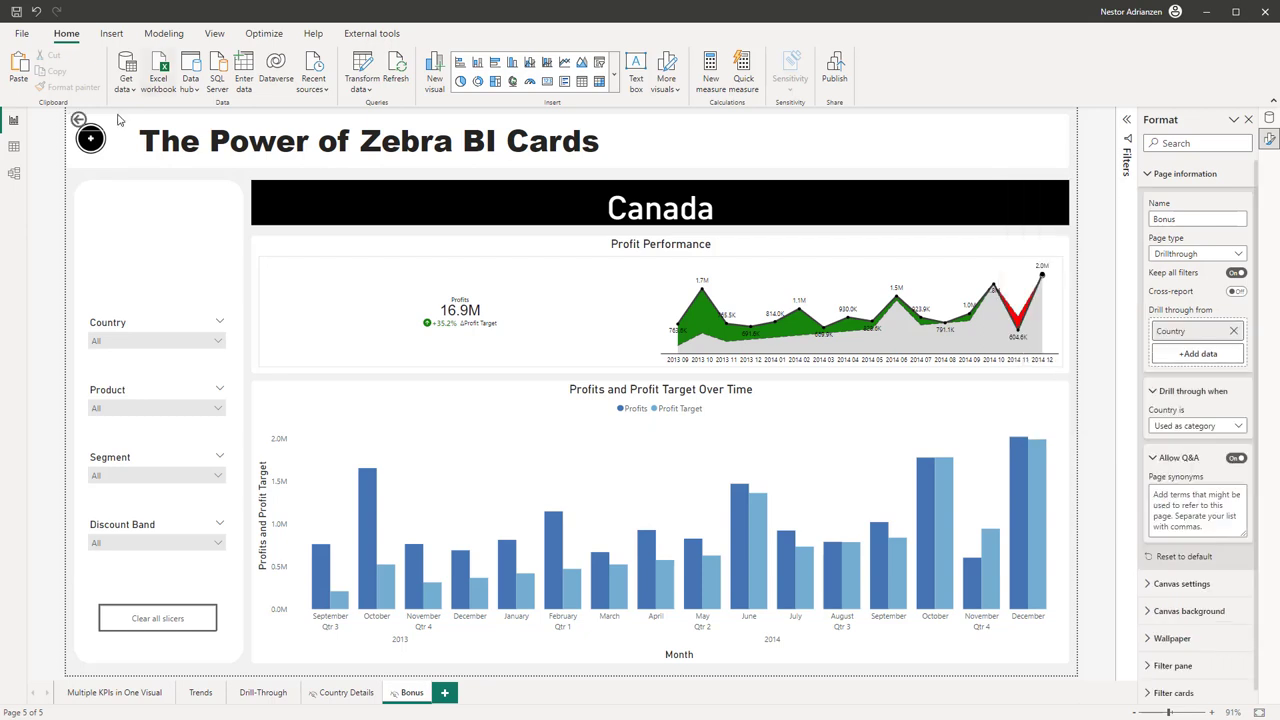
- Move the Bonus page's new back button to the right end of the title banner and enlarge it to fit the banner height
{"action": "left_click_drag", "start_coordinate": [98, 122], "coordinate": [449, 135]}
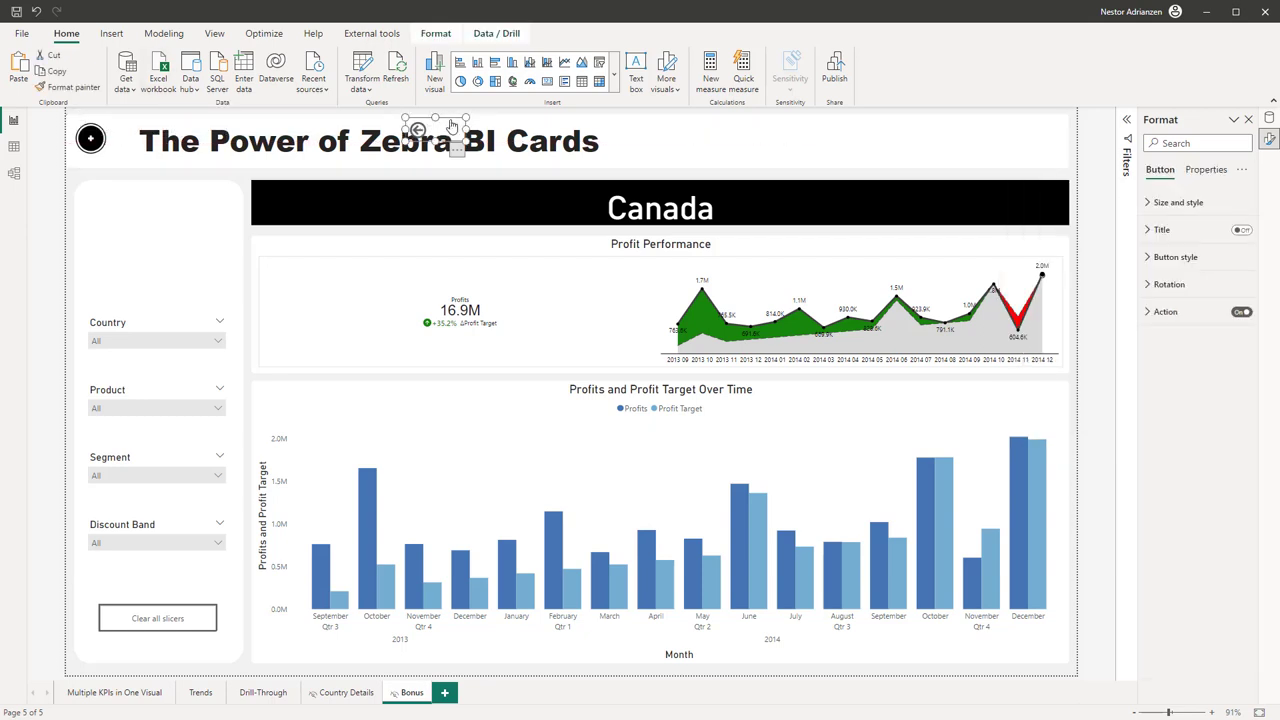
{"action": "left_click_drag", "start_coordinate": [451, 125], "coordinate": [1055, 168]}
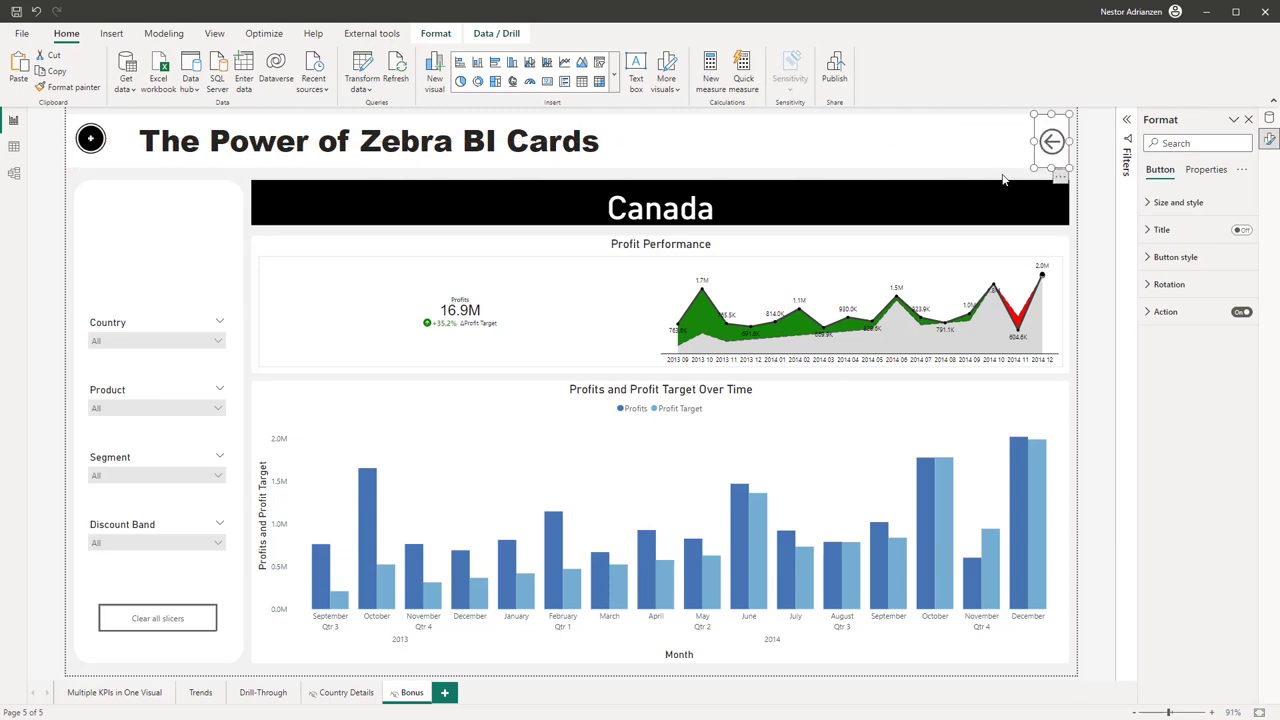
{"action": "left_click", "coordinate": [1007, 178]}
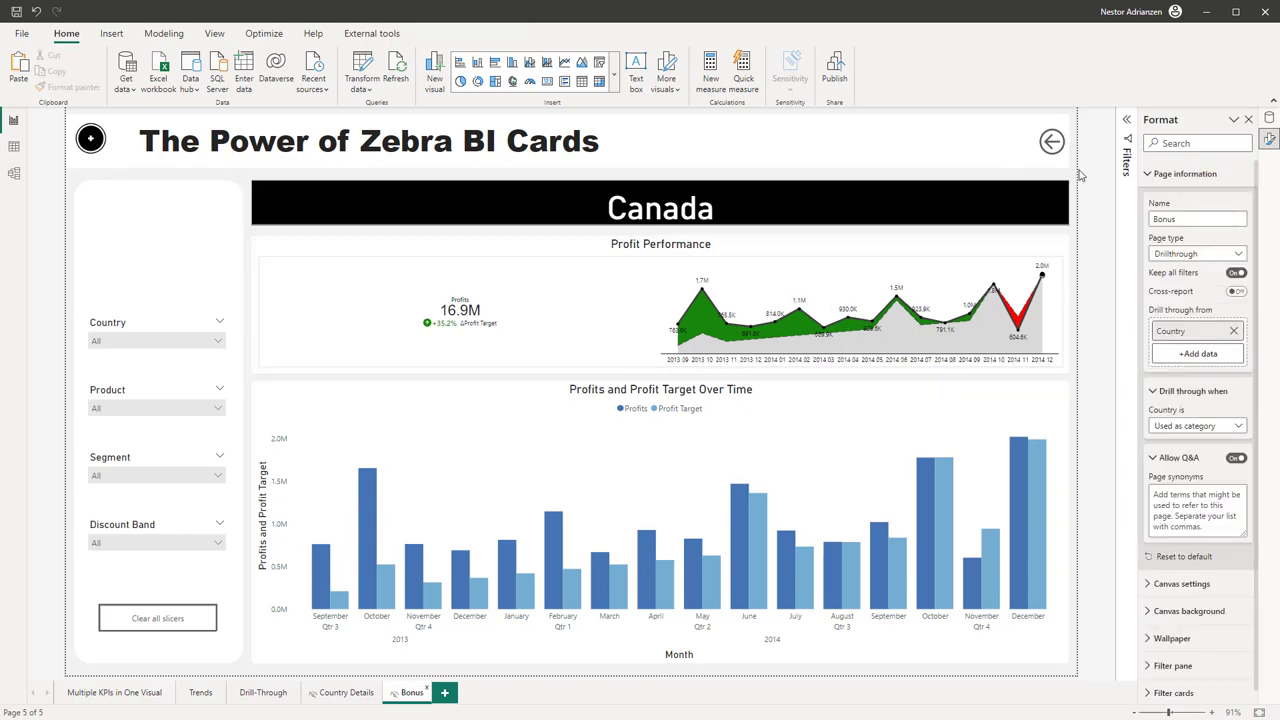
- Test the drill-through from the Canada card on the Drill-Through page to the Bonus page
{"action": "left_click", "coordinate": [263, 693]}
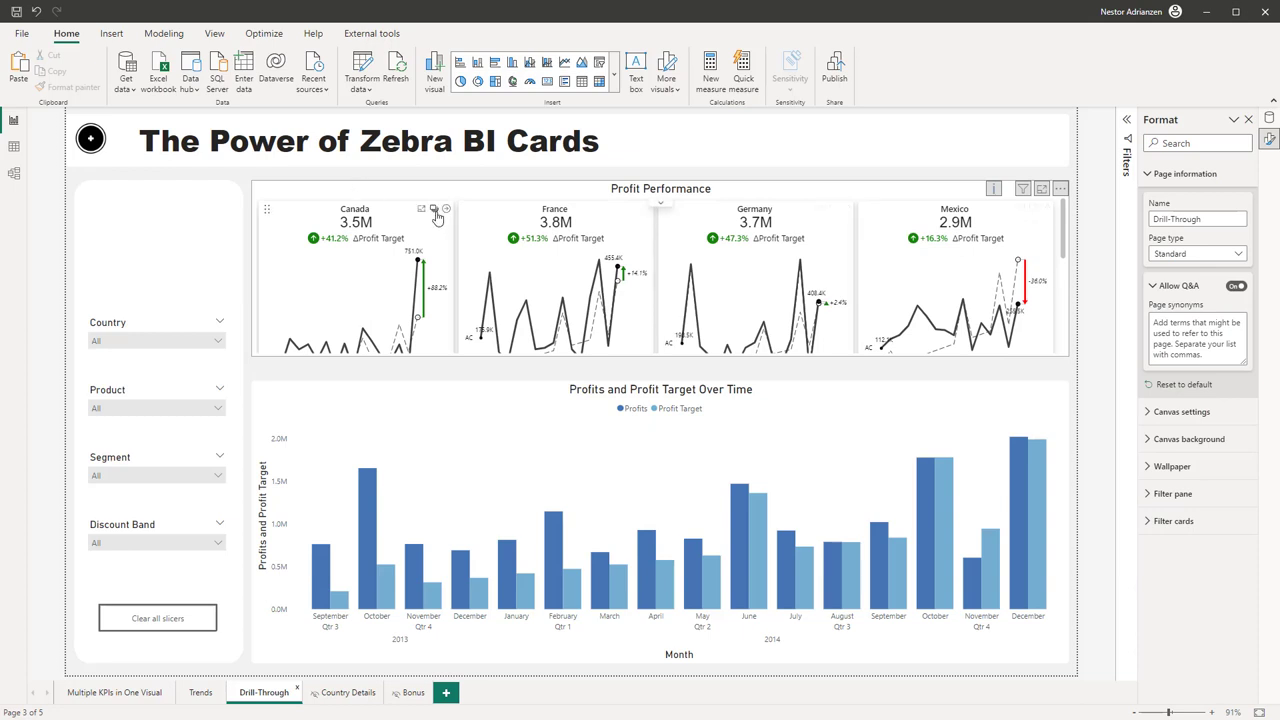
{"action": "right_click", "coordinate": [447, 215]}
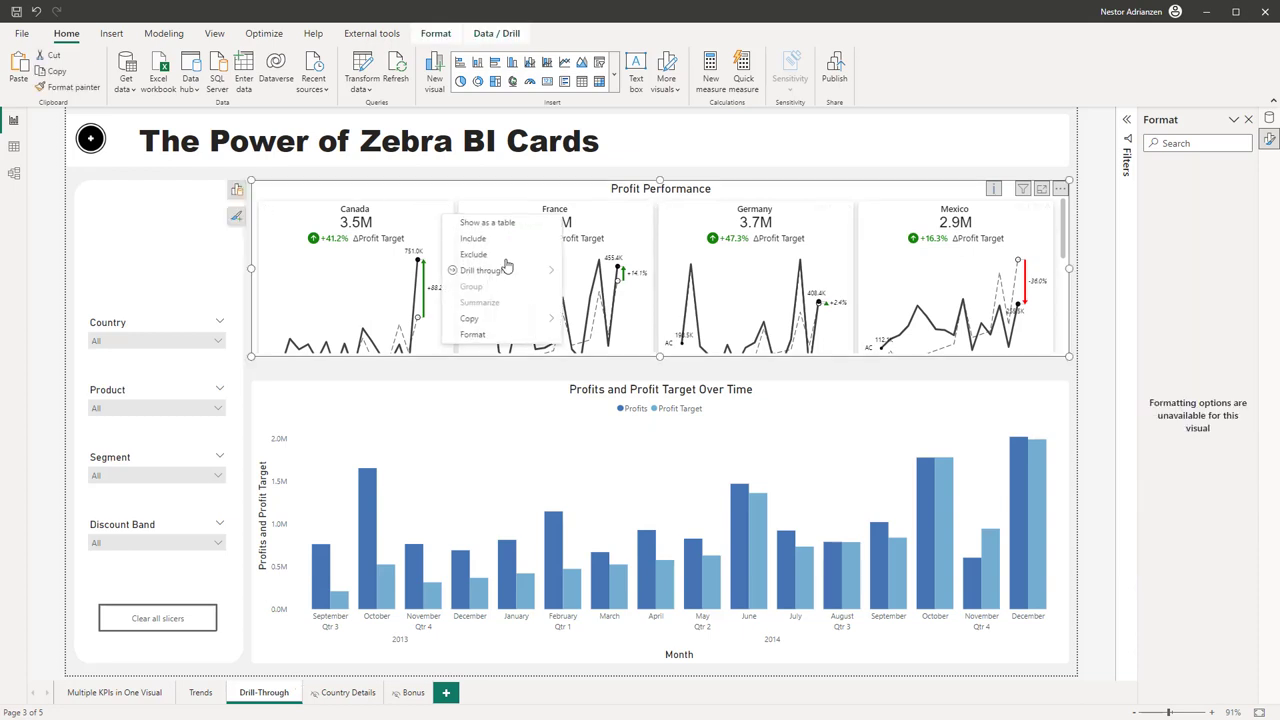
{"action": "mouse_move", "coordinate": [505, 272]}
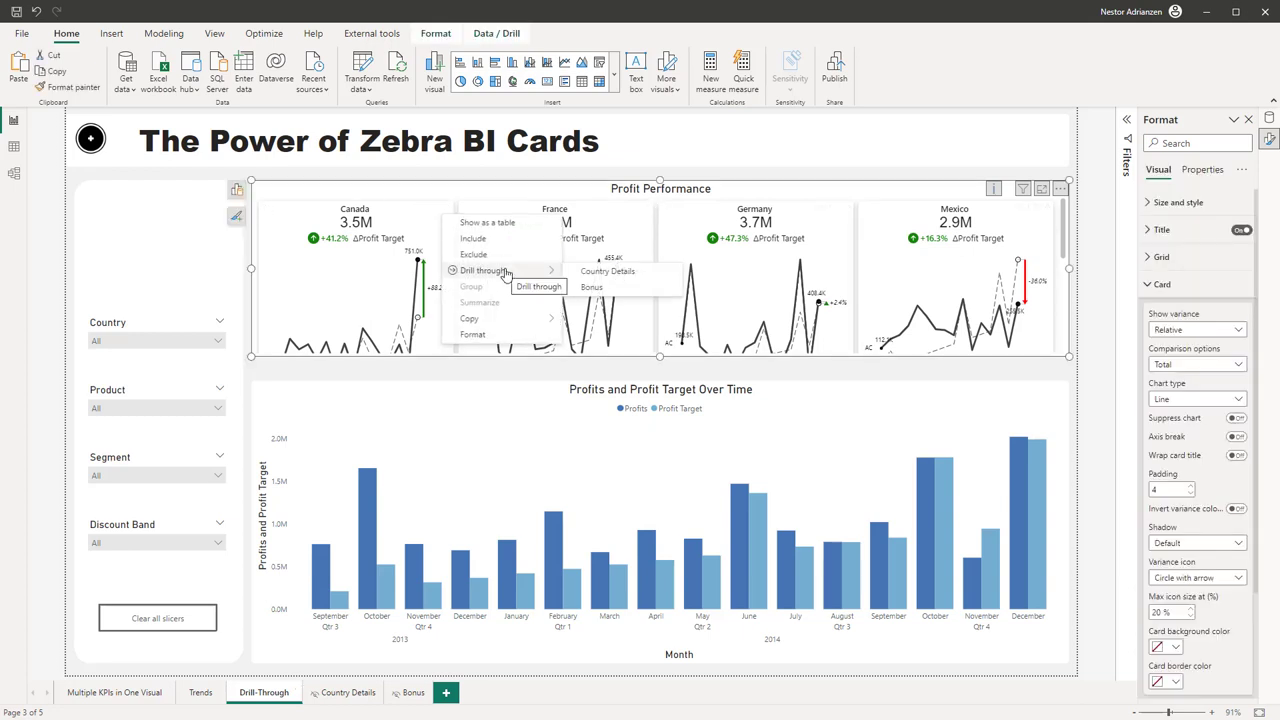
{"action": "left_click", "coordinate": [593, 289]}
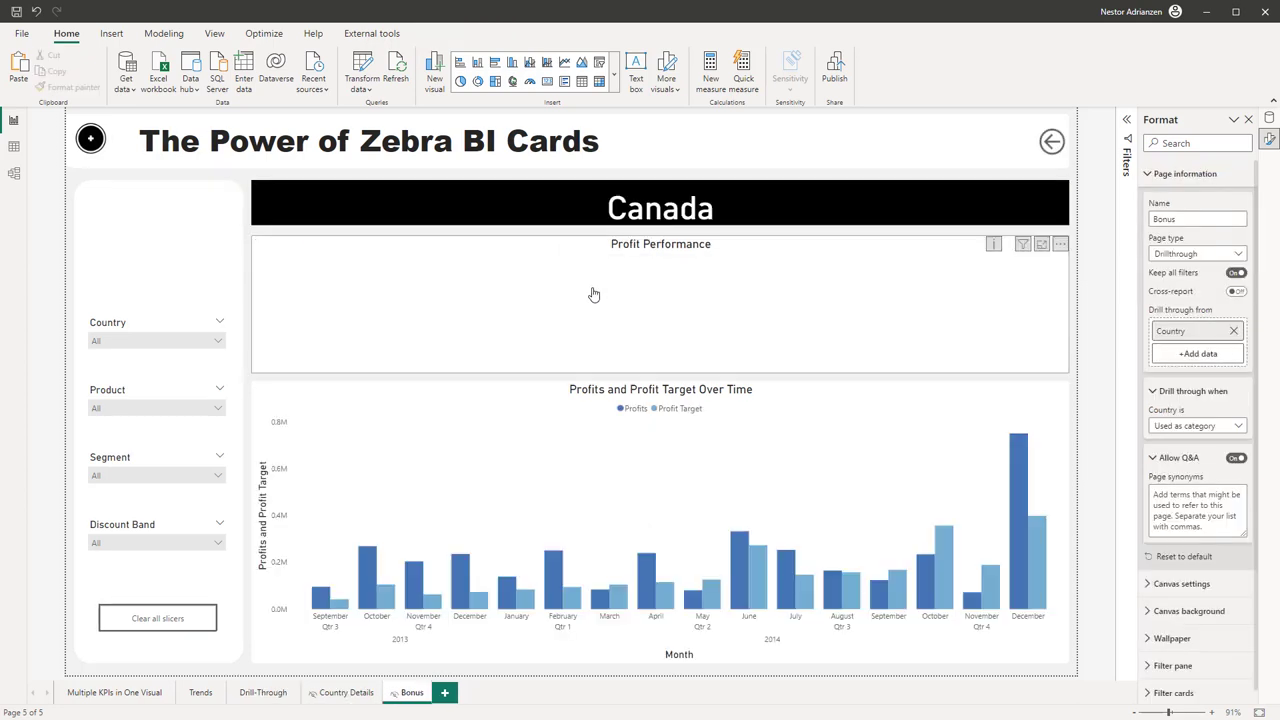